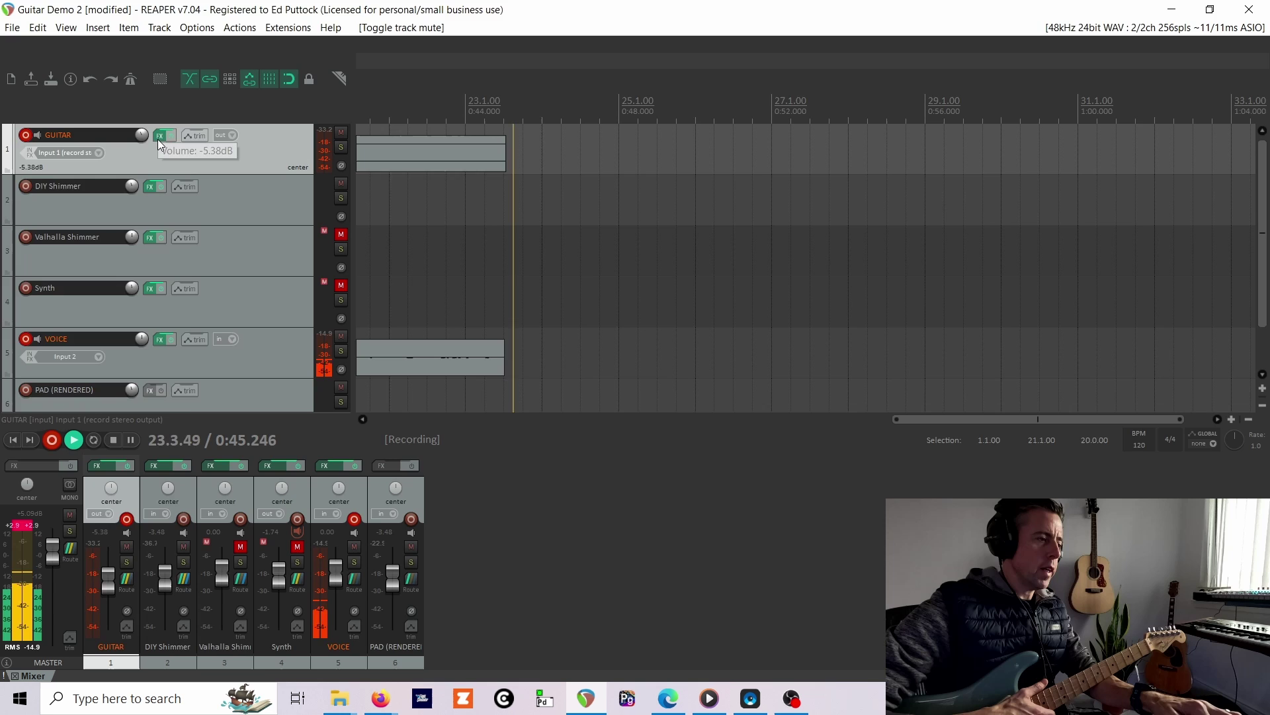
Delete the lower row of effect modules from the GUITAR track's Cardinal patch.
left_click(158, 136)
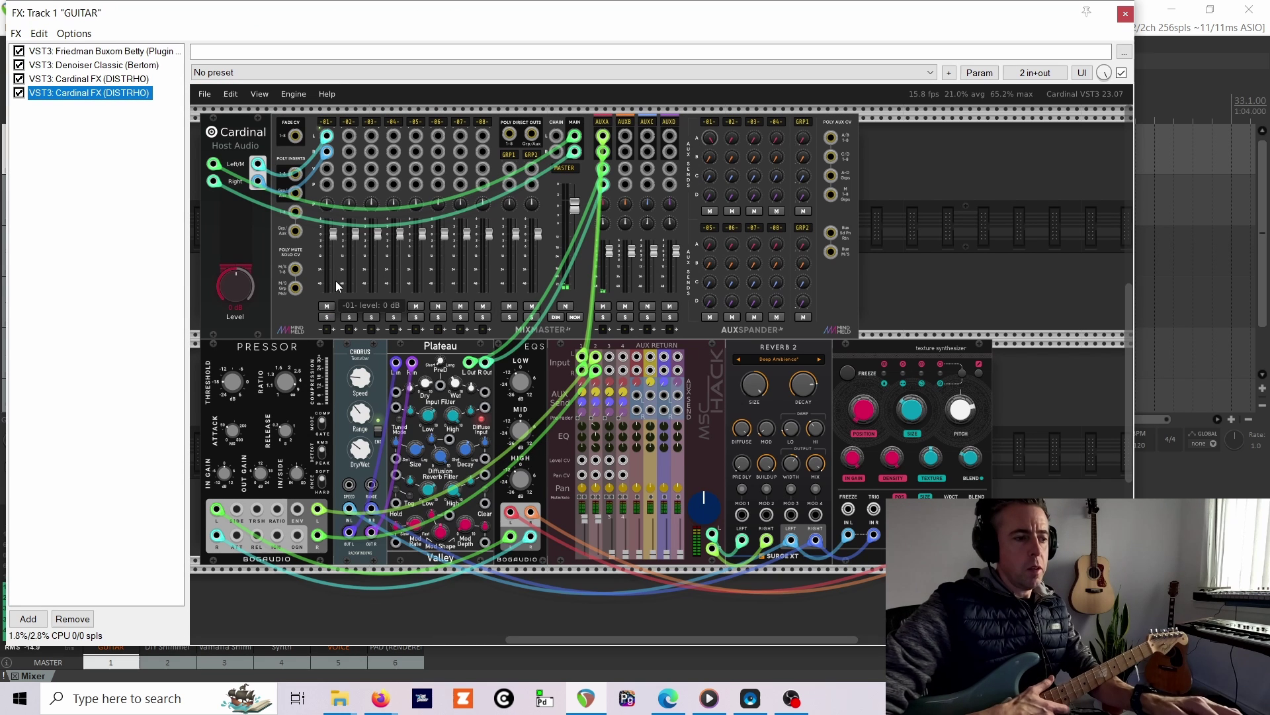
left_click_drag(1085, 418, 294, 482)
key("Delete")
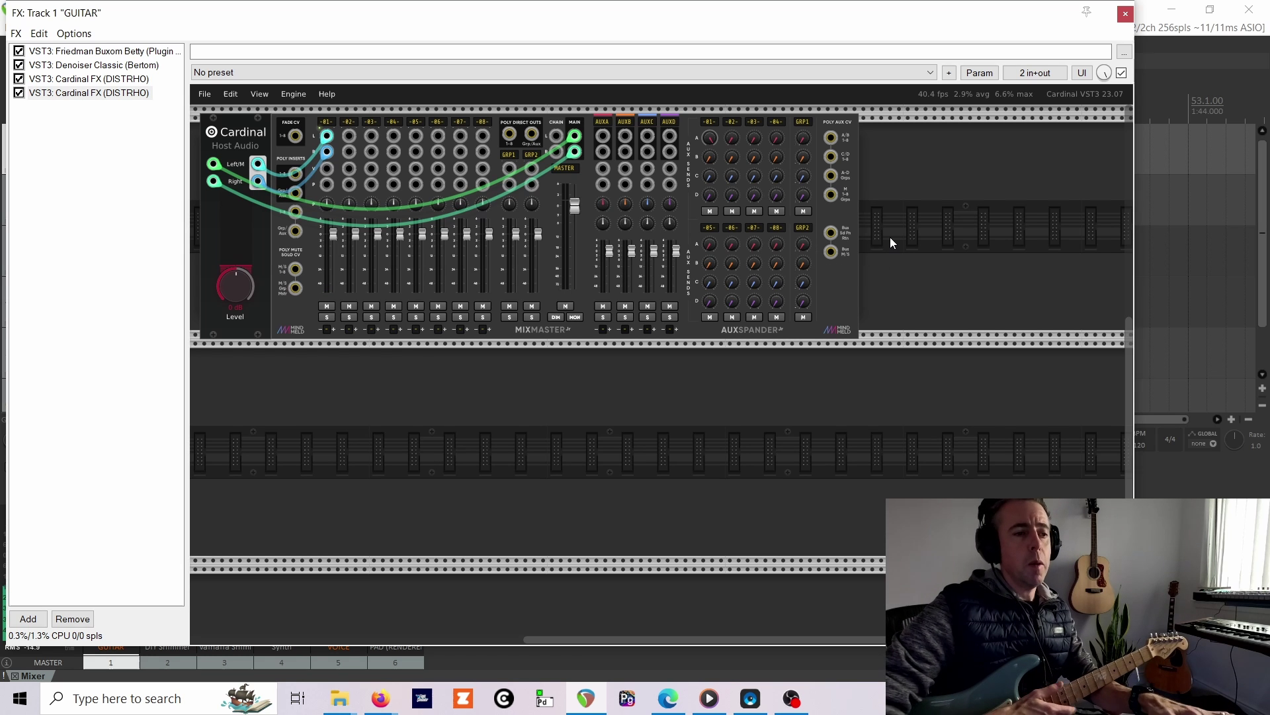
Add a Texture Synthesizer module, shift it right, and cable the AUX A send into it.
right_click(491, 377)
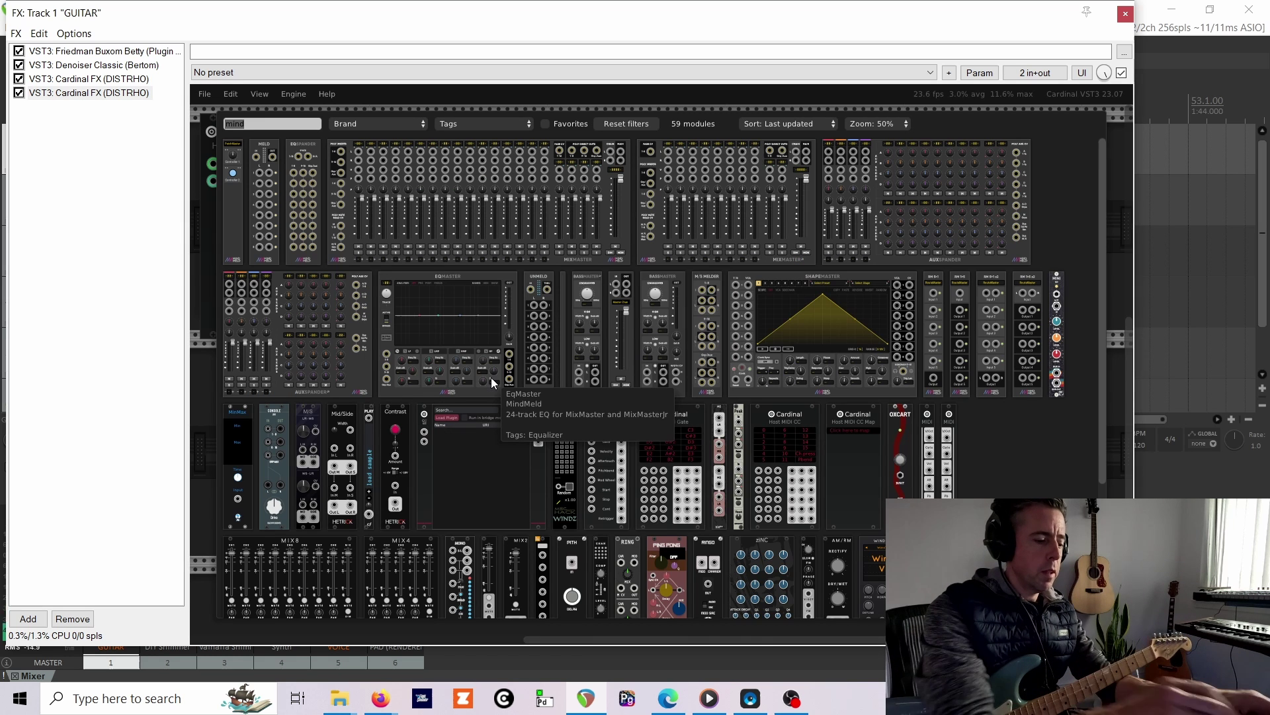
type("text")
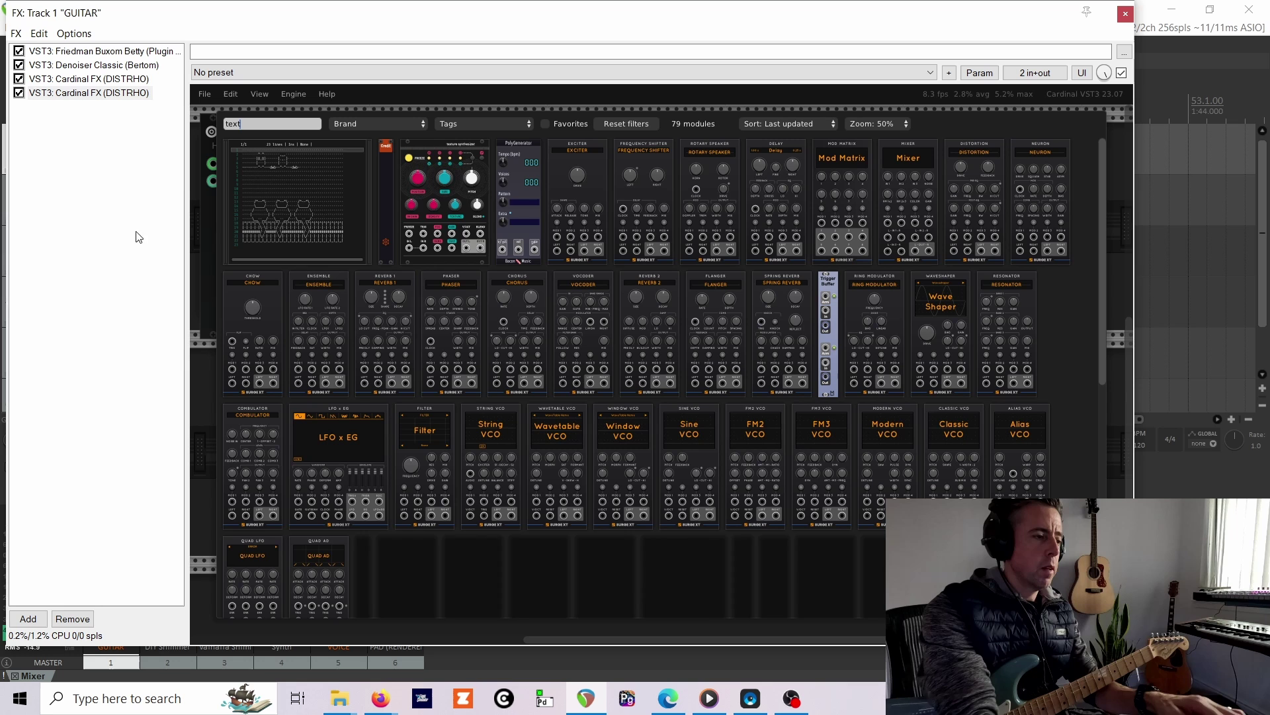
left_click(410, 176)
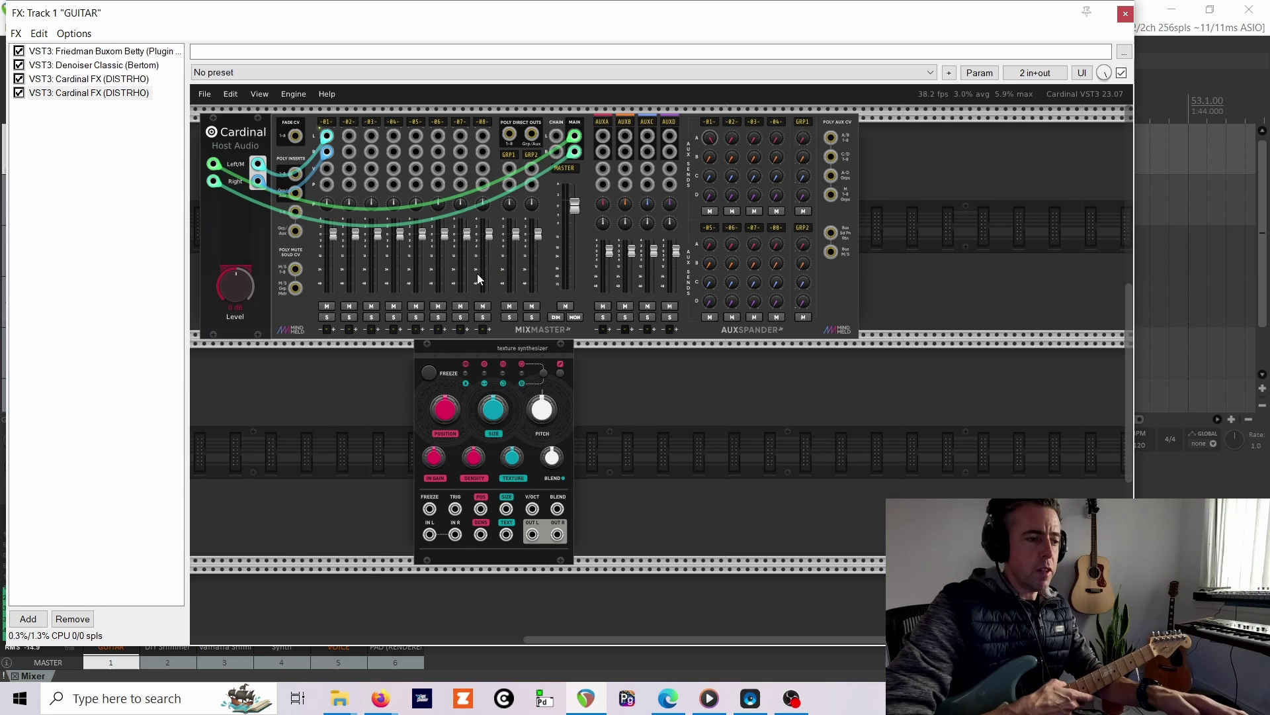
left_click_drag(526, 352, 623, 352)
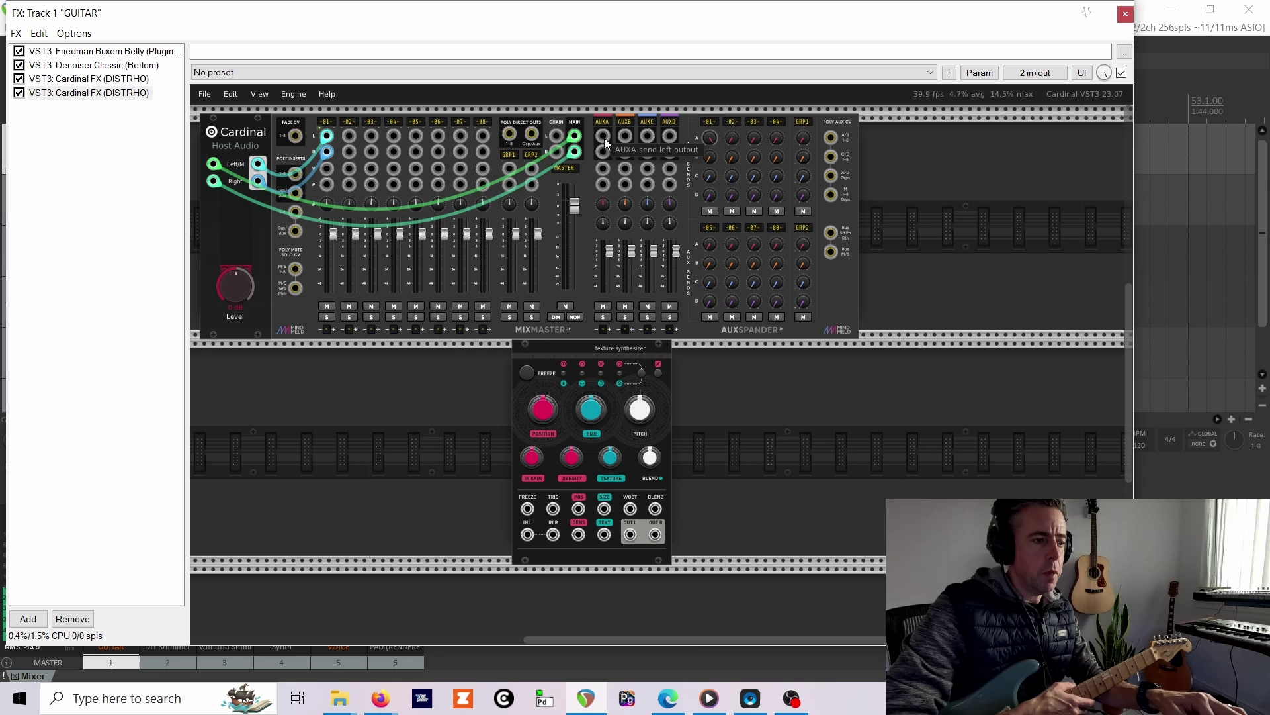
left_click_drag(603, 136, 603, 185)
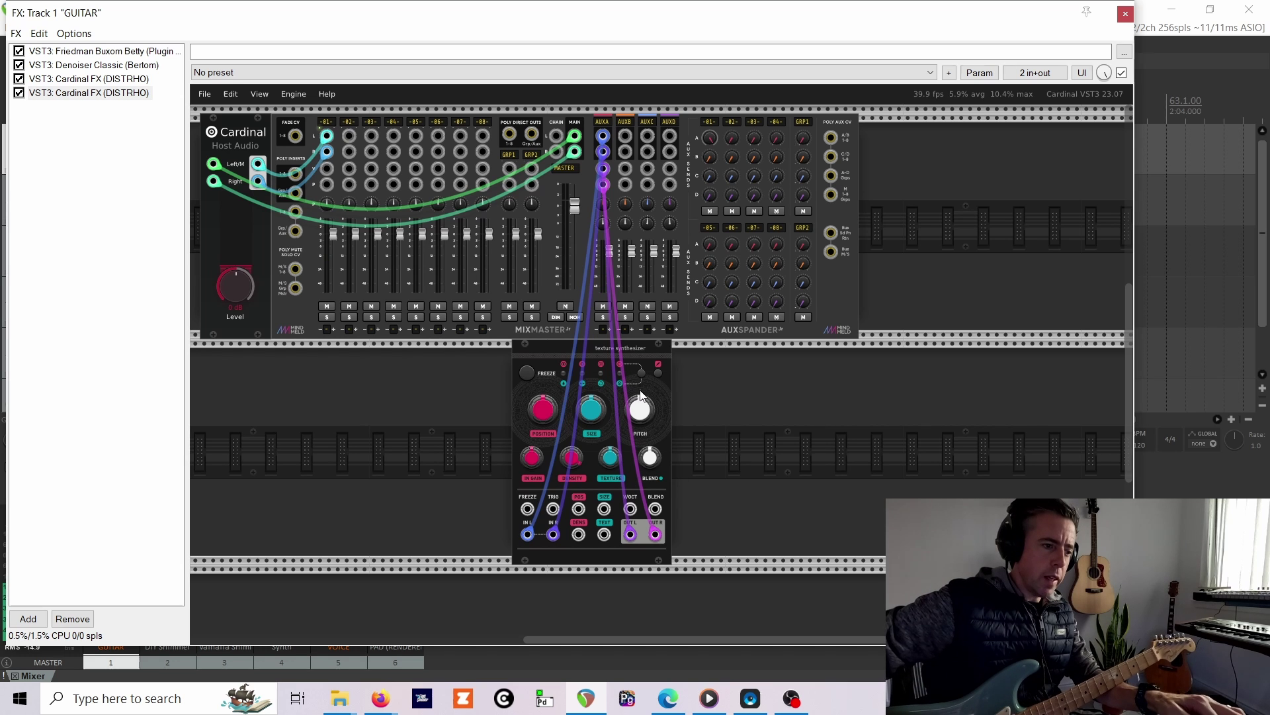
Set the texture synthesizer's grain pitch to 1.
mouse_move(646, 420)
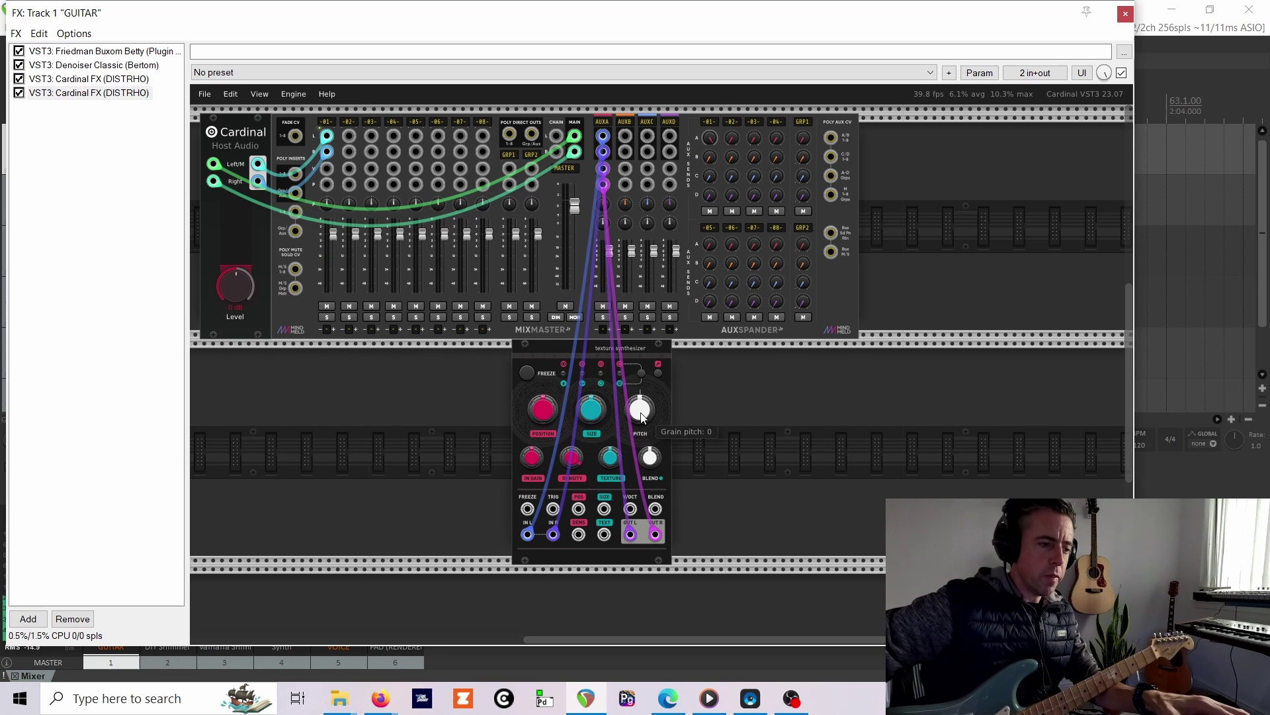
right_click(642, 415)
type("1")
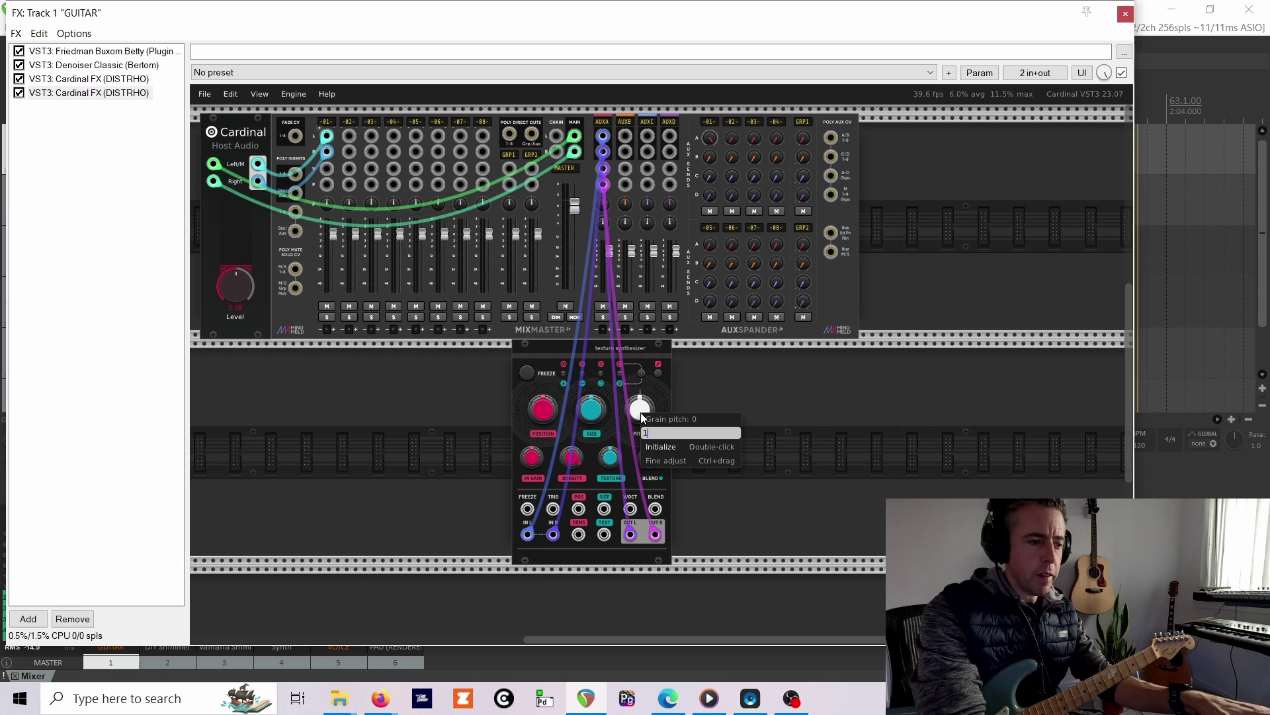
key("Return")
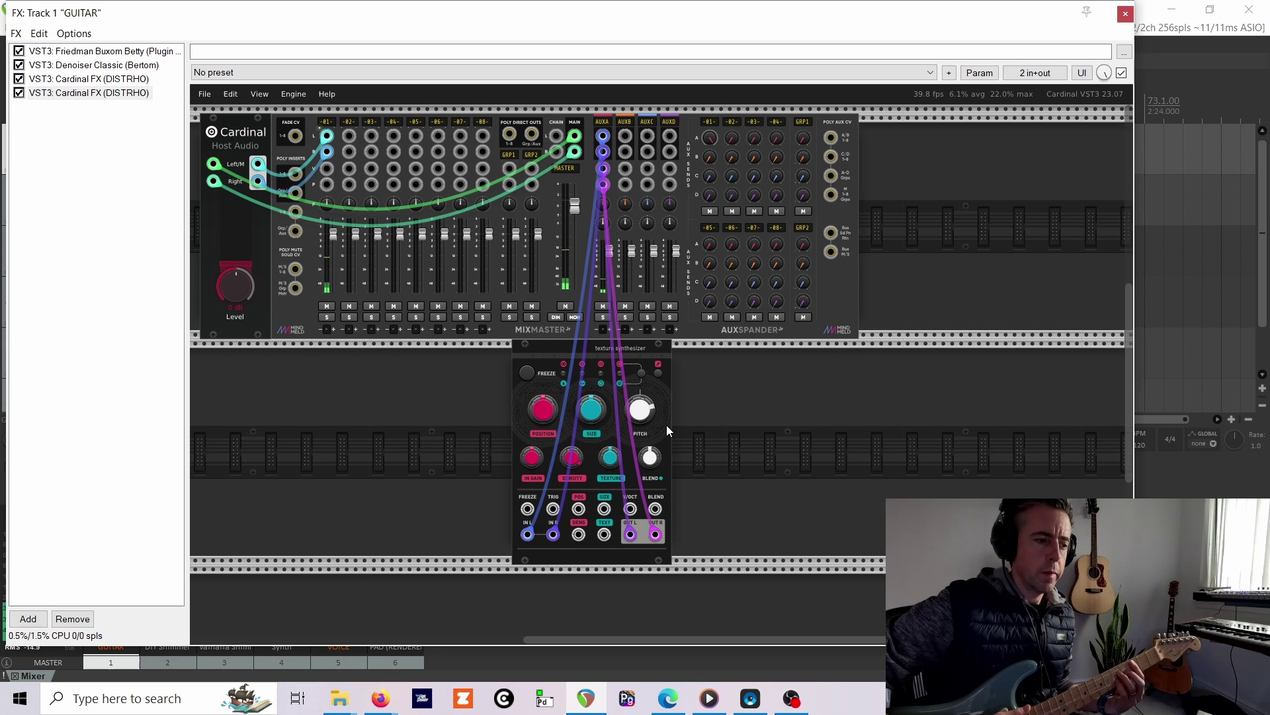
Cycle the Blend knob mode past stereo spread and feedback to reverb amount.
left_click(640, 374)
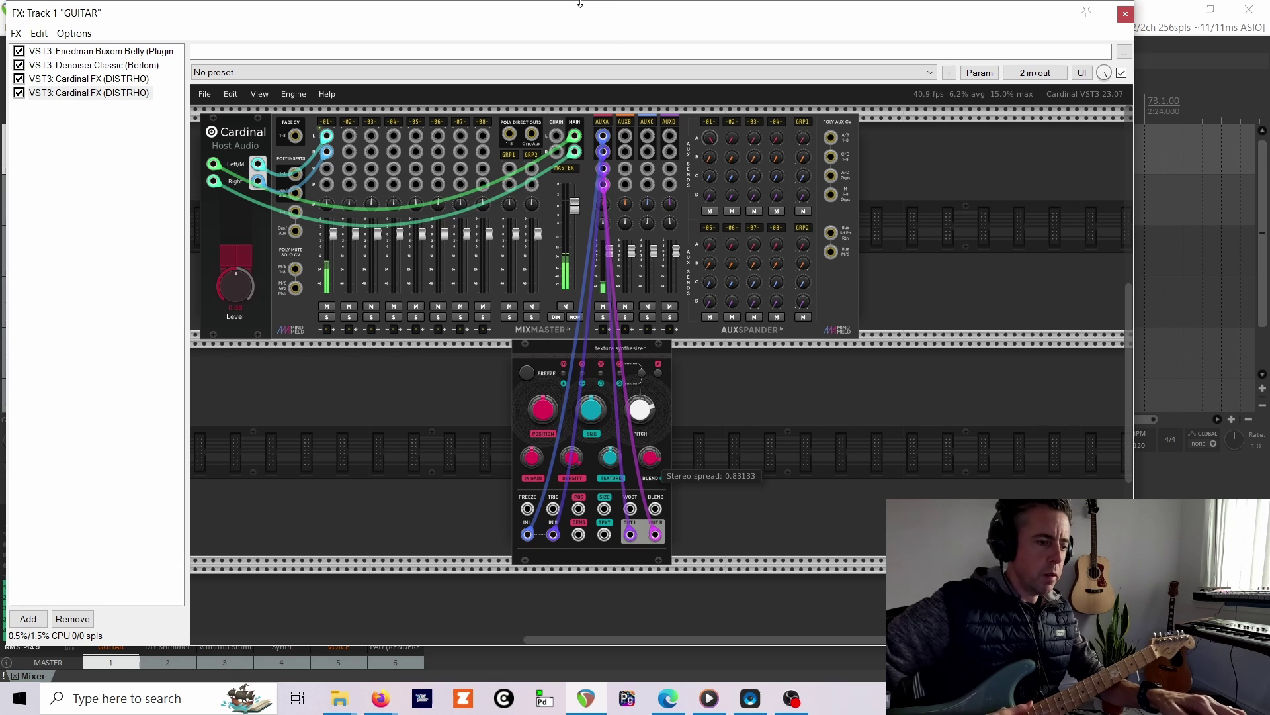
left_click(640, 375)
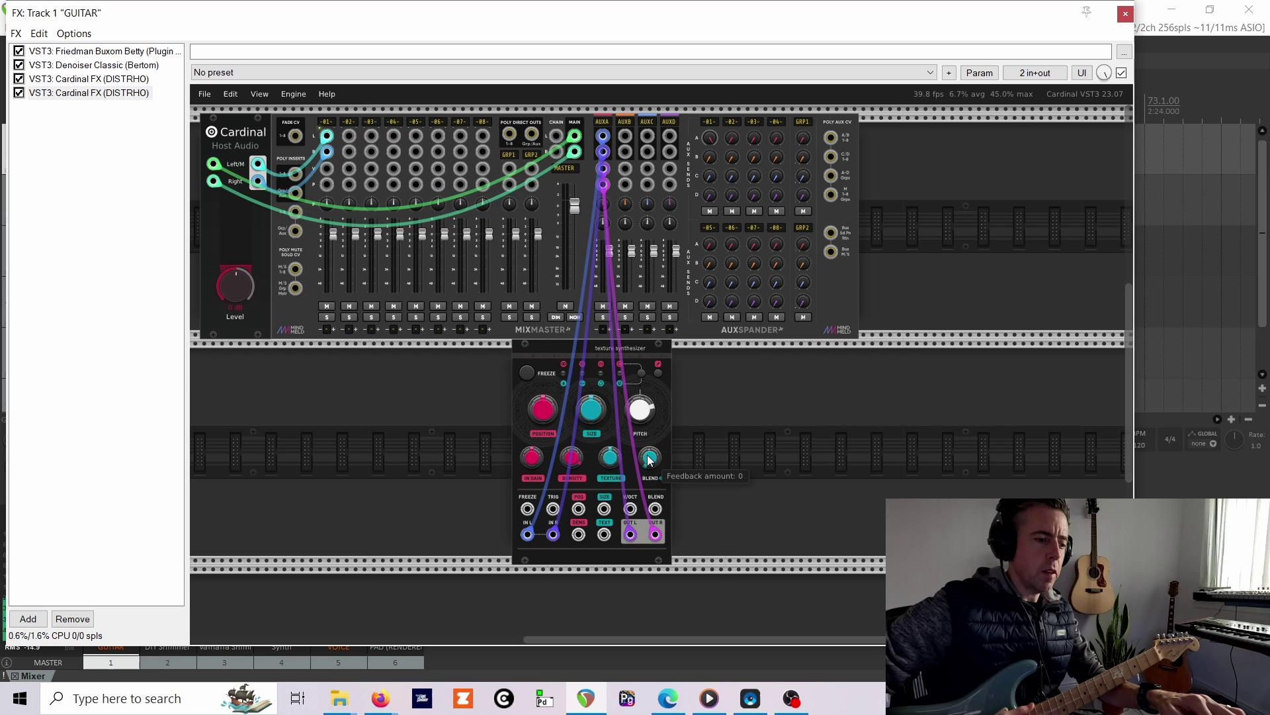
left_click(640, 371)
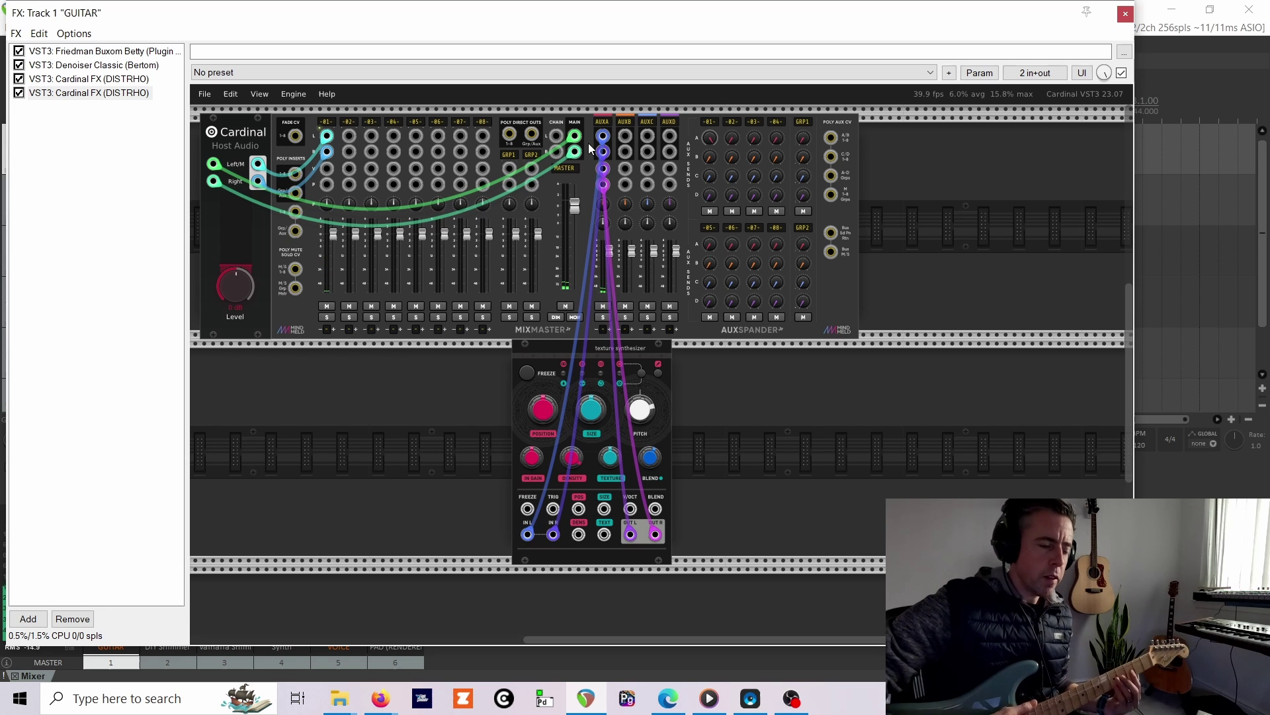
Add a Surge XT Reverb 2 module from a 'reverb' search and nudge it right.
right_click(423, 412)
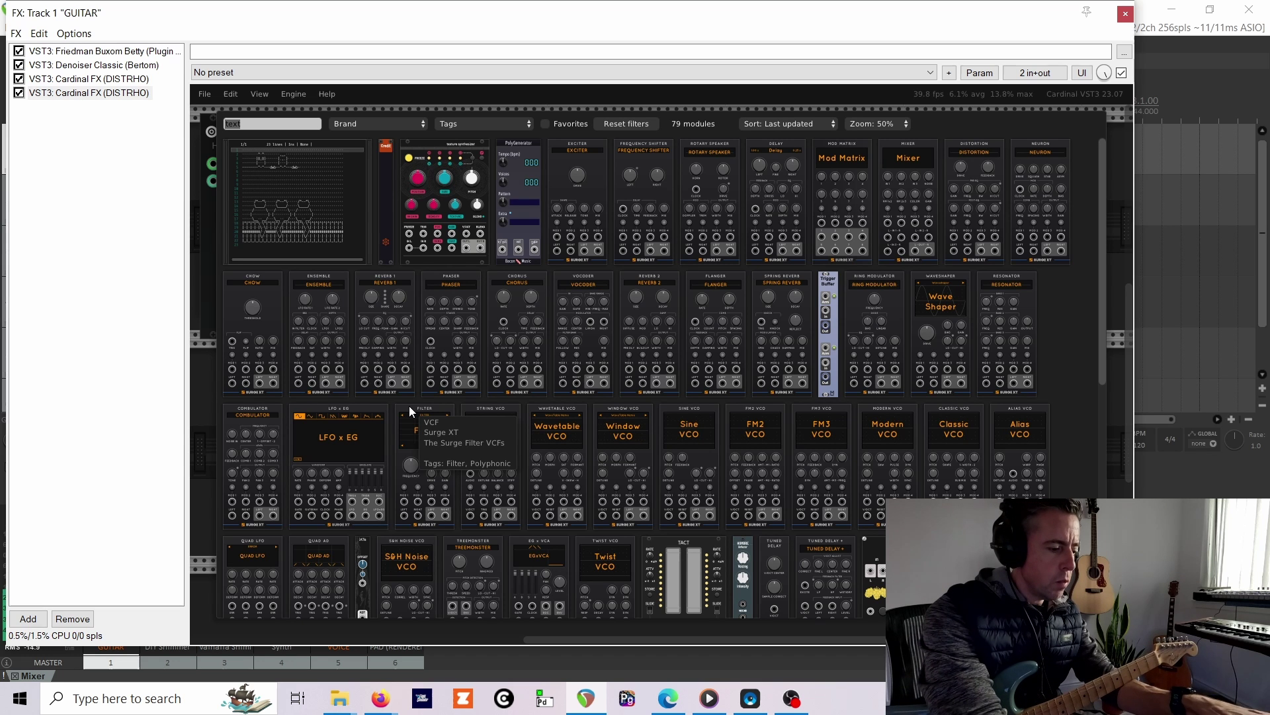
type("reverb")
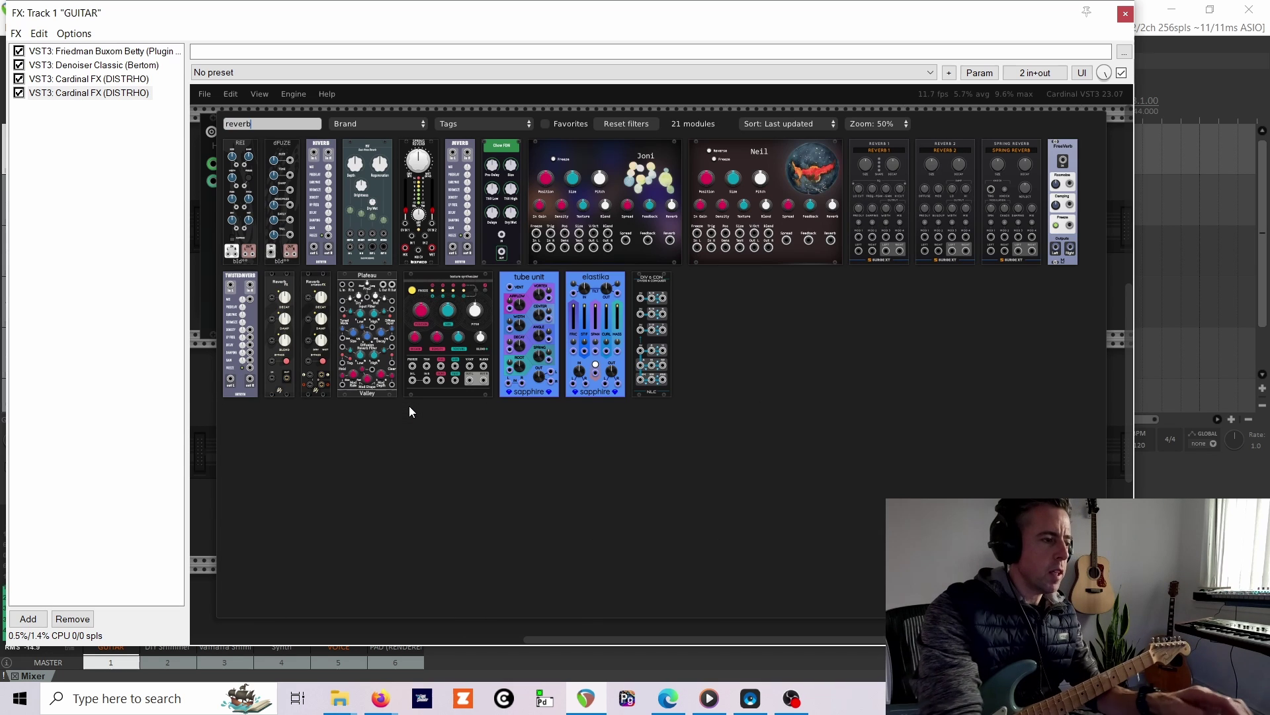
left_click(945, 170)
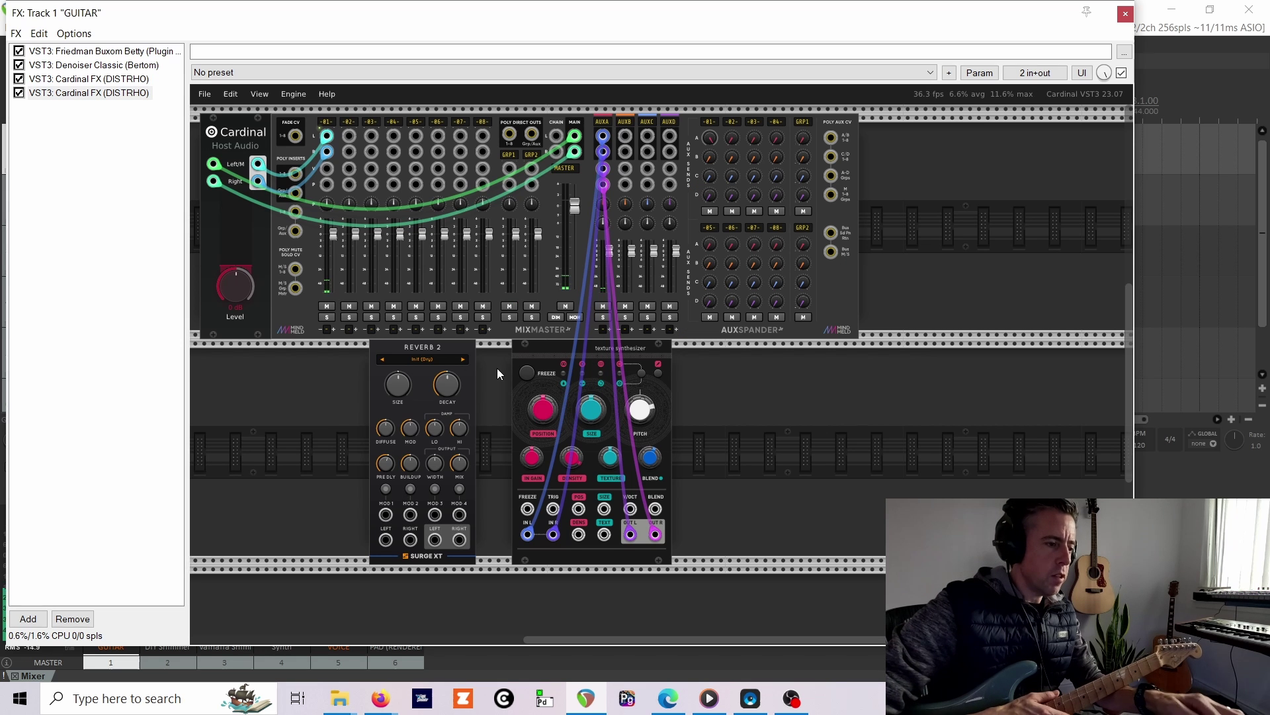
left_click(433, 360)
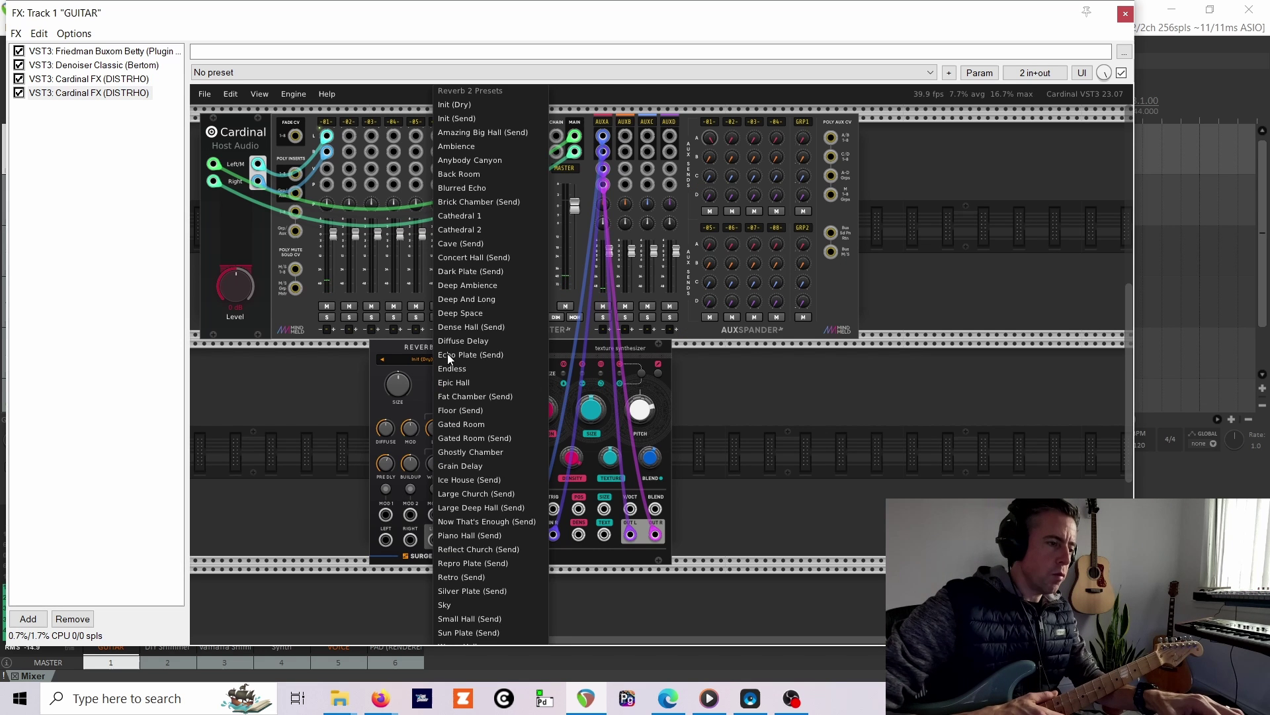
left_click(413, 354)
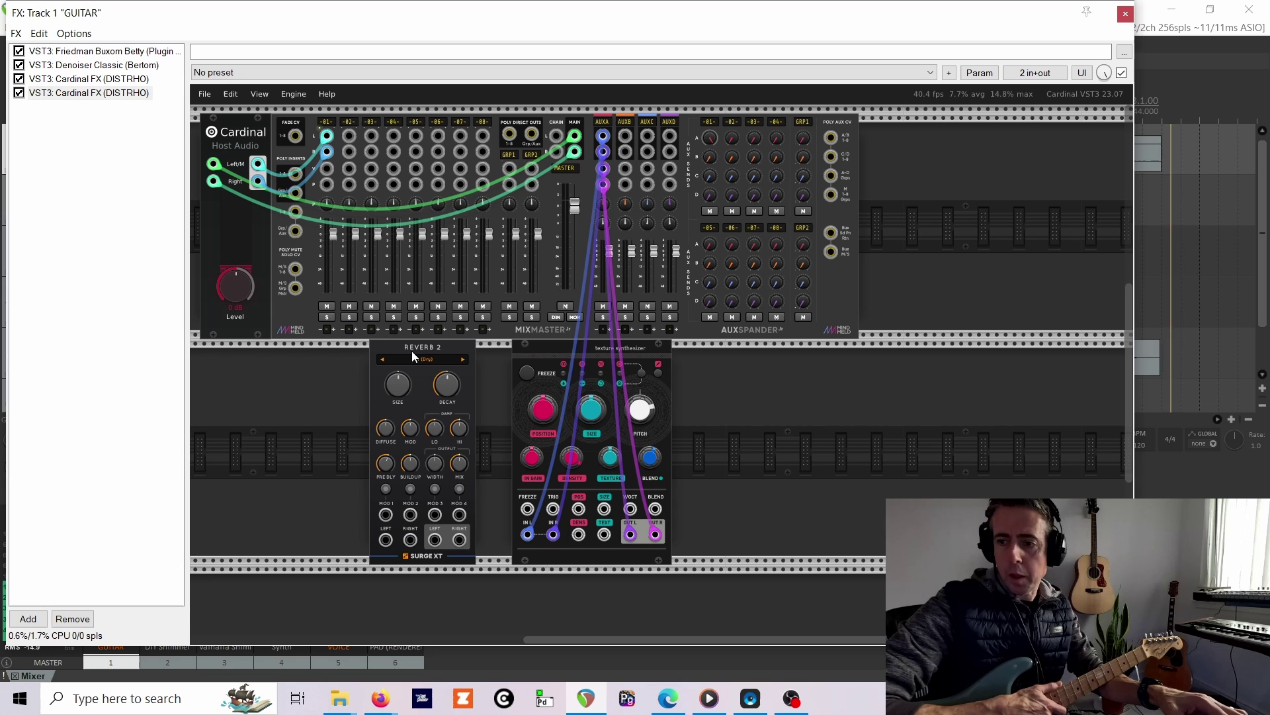
left_click_drag(411, 351, 429, 352)
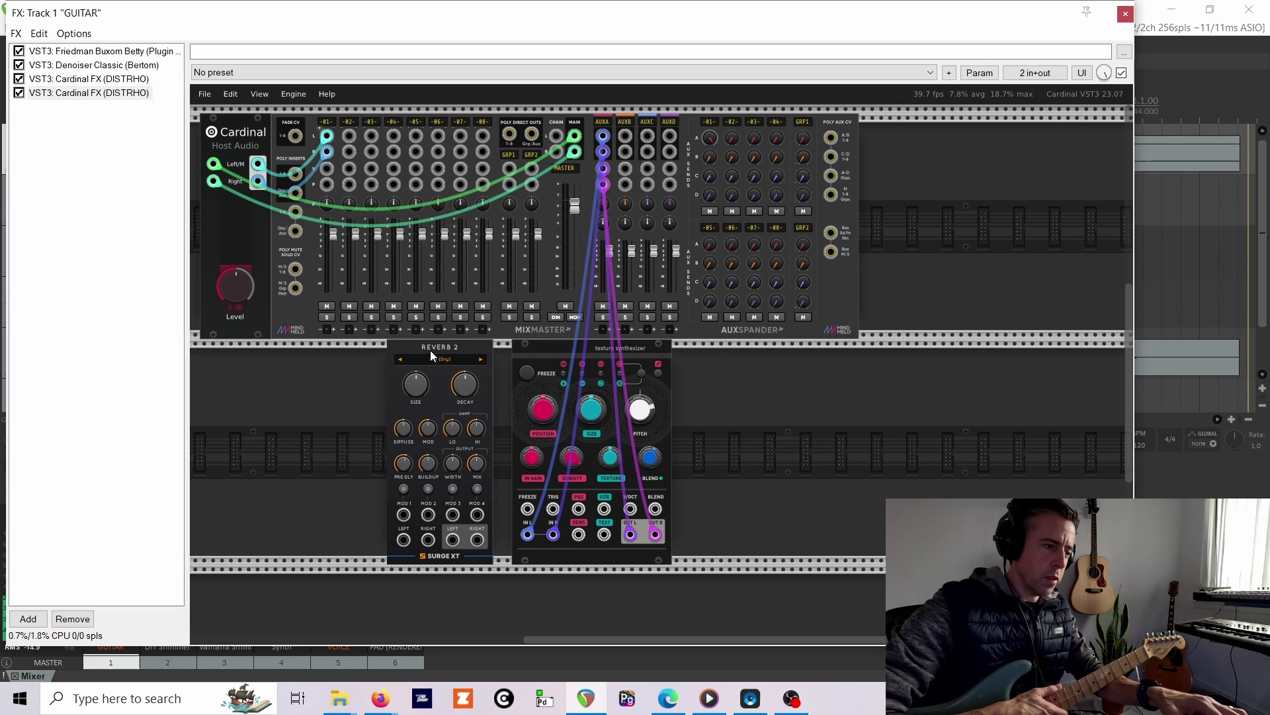
Move the AUX A left/right send and return cables from the texture synthesizer to Reverb 2.
mouse_move(532, 541)
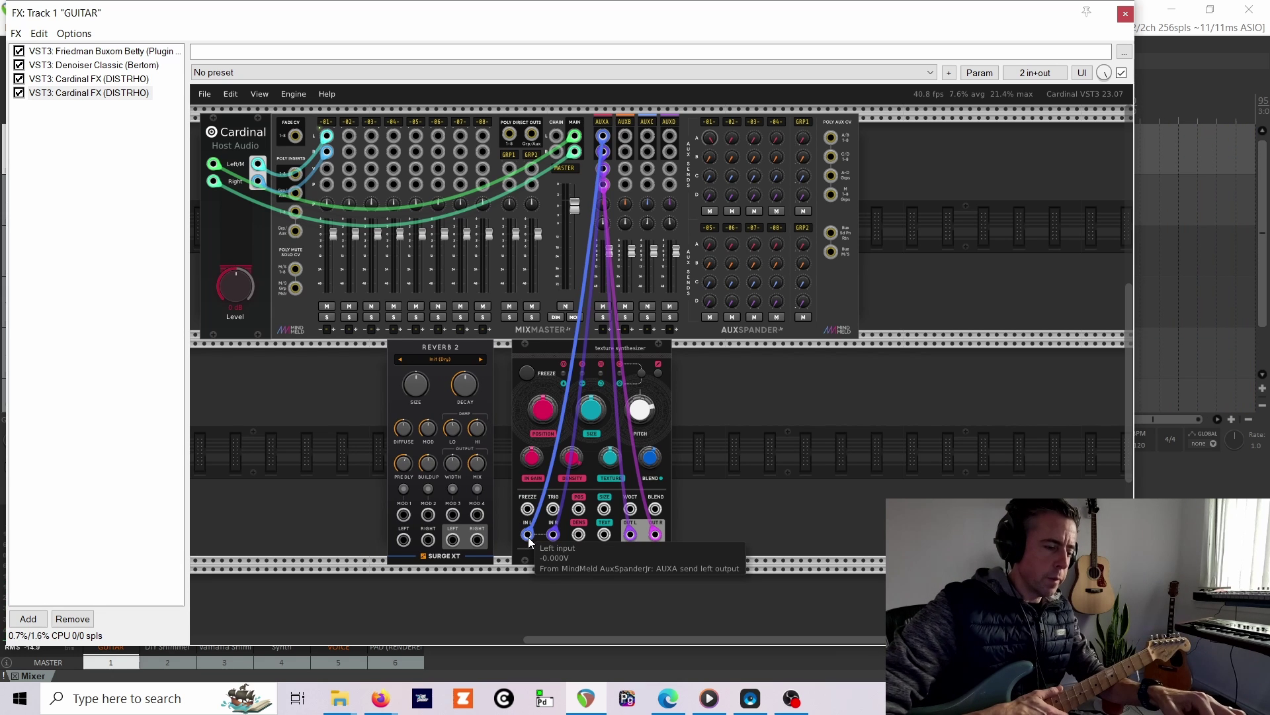
left_click_drag(529, 541, 403, 539)
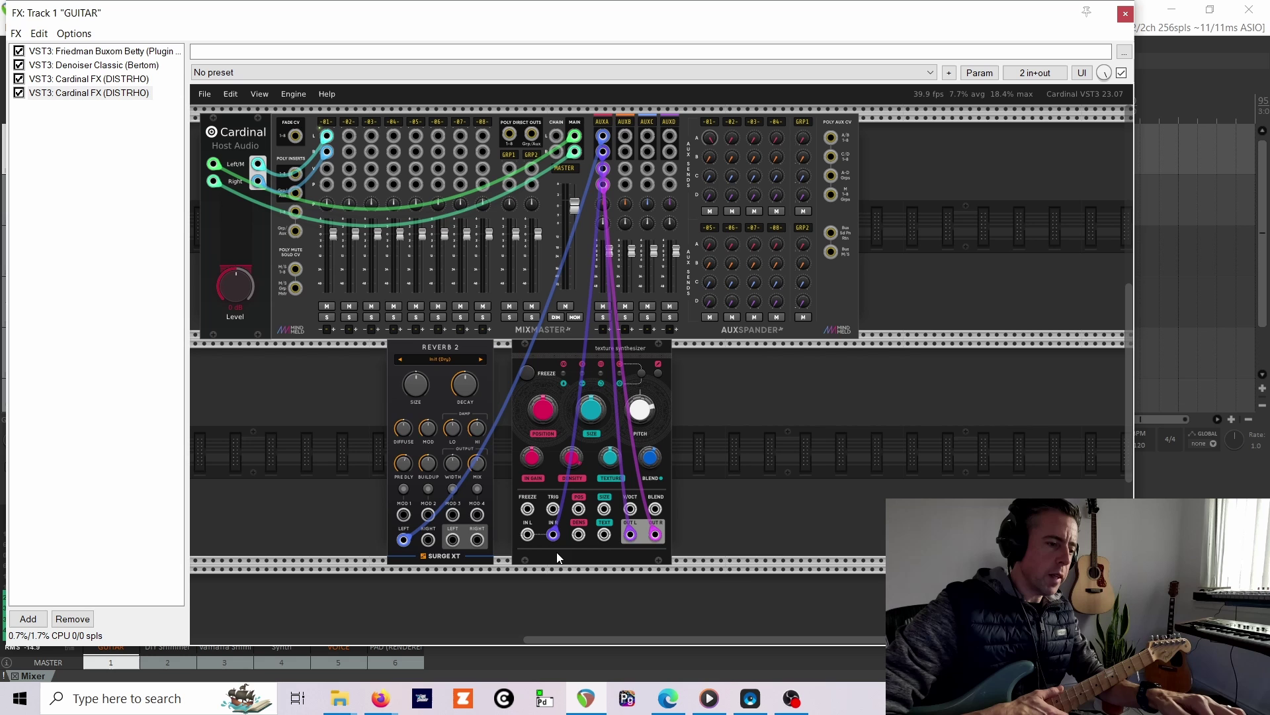
left_click_drag(553, 534, 428, 540)
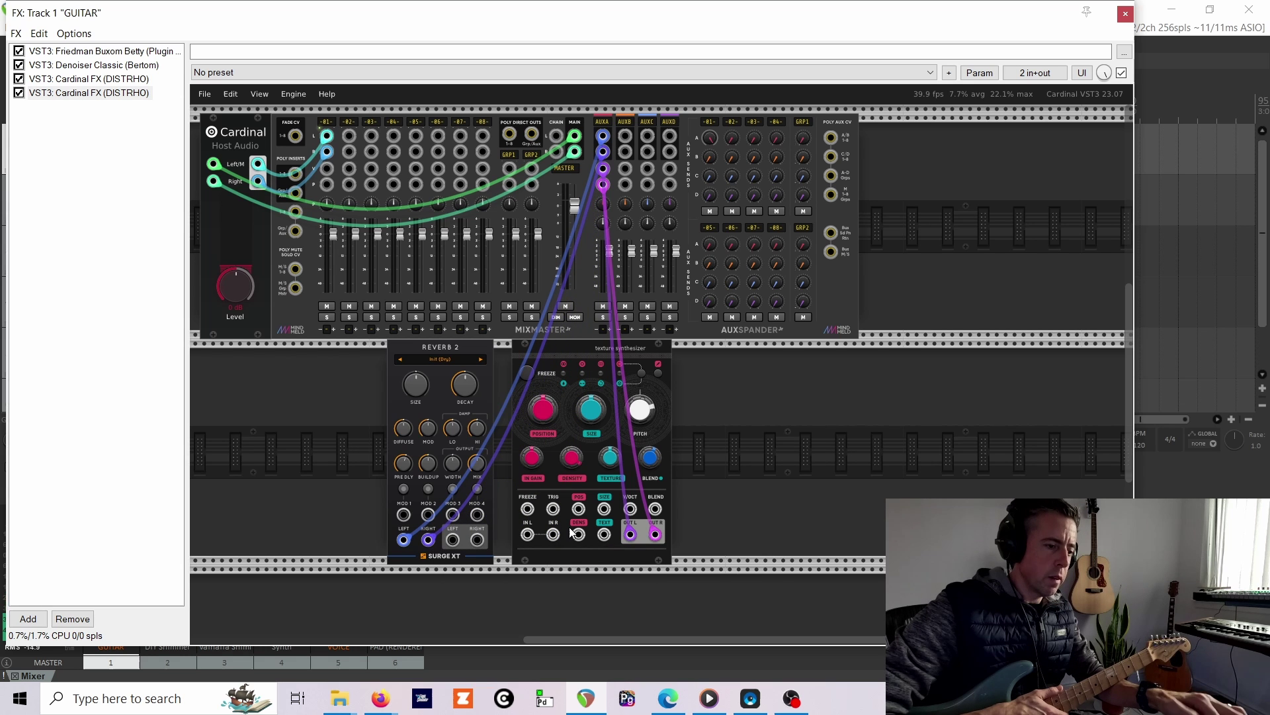
left_click_drag(630, 534, 460, 545)
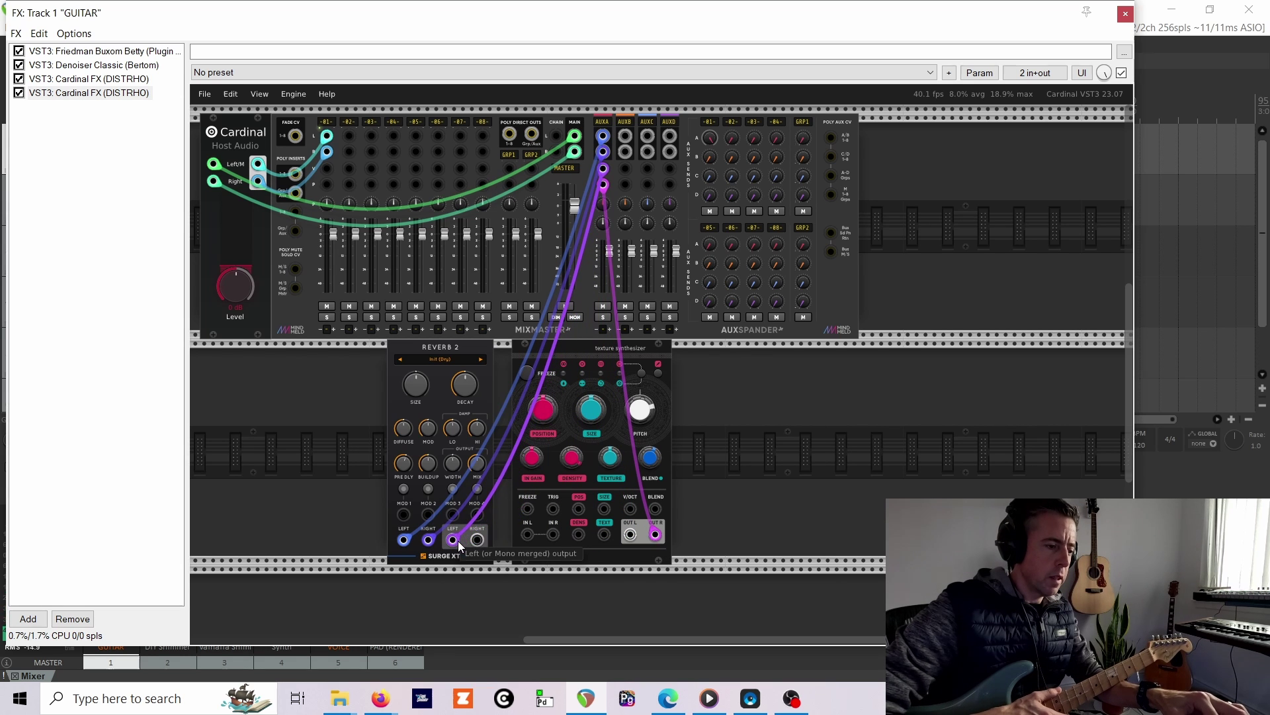
left_click_drag(655, 534, 476, 538)
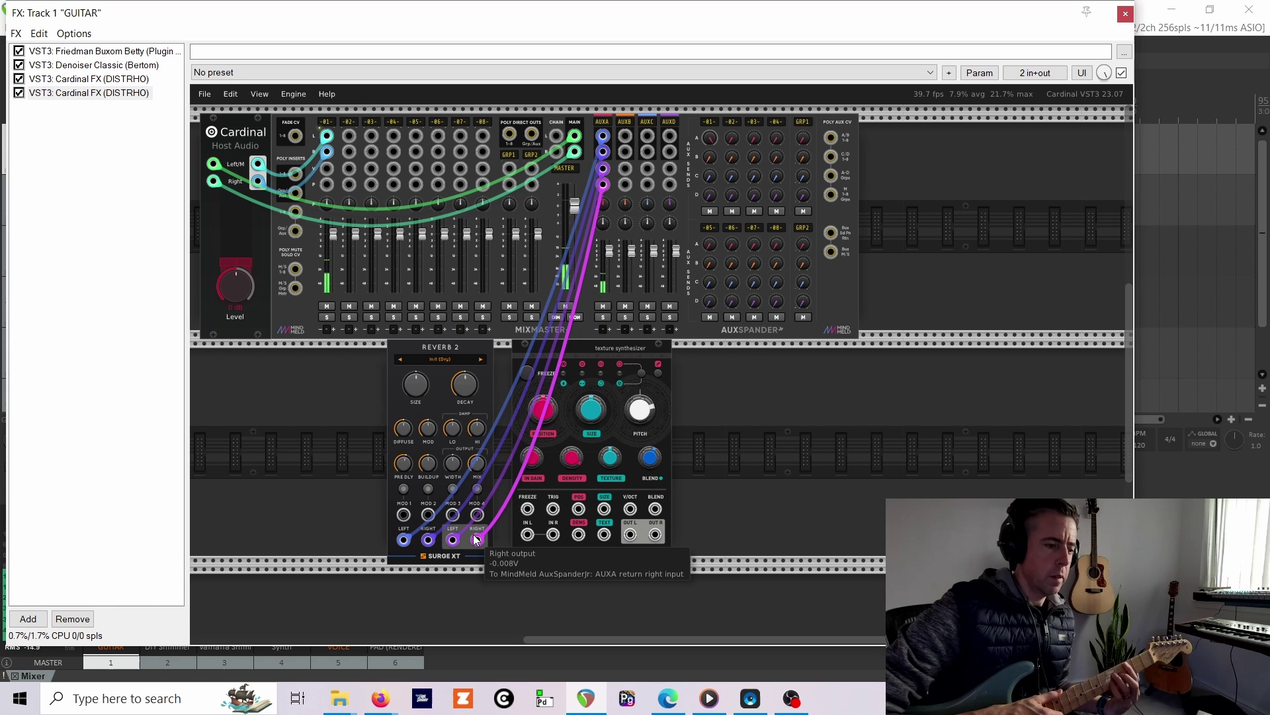
Load Reverb 2's Deep Ambience preset; set decay ~17.6 s, width 4.54 dB, modulation 11.06 %.
left_click(457, 360)
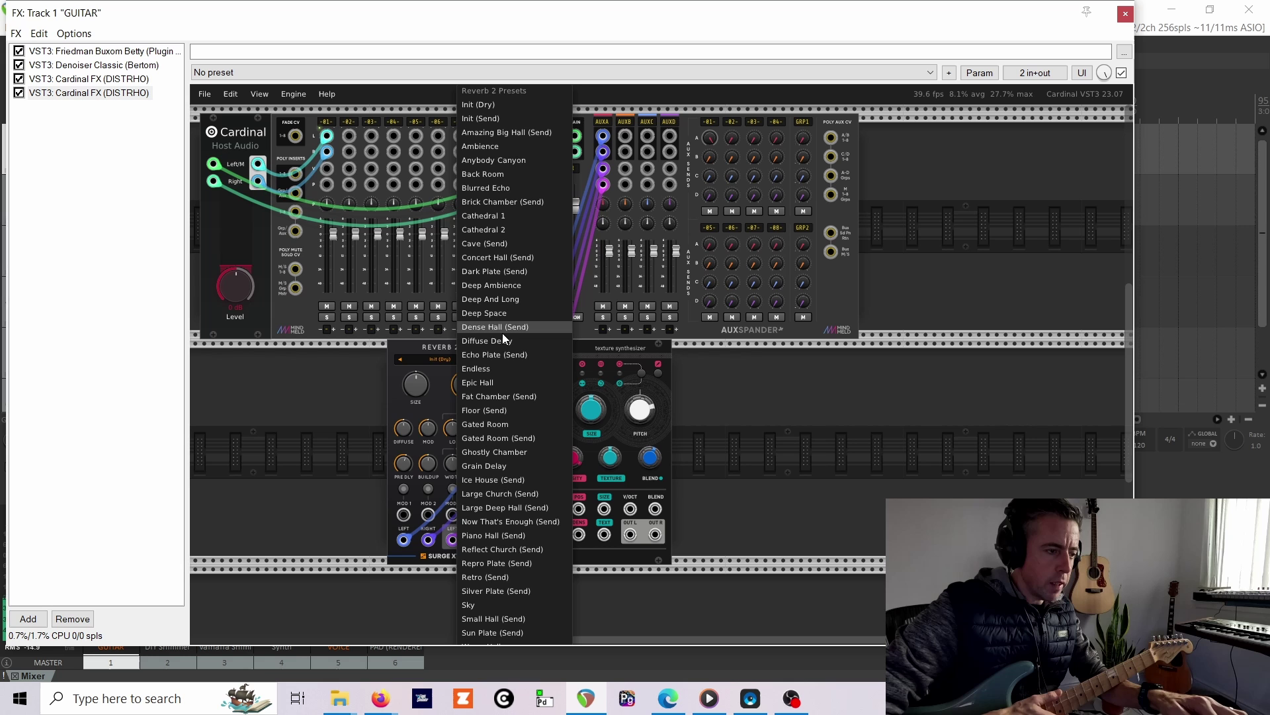
left_click(501, 285)
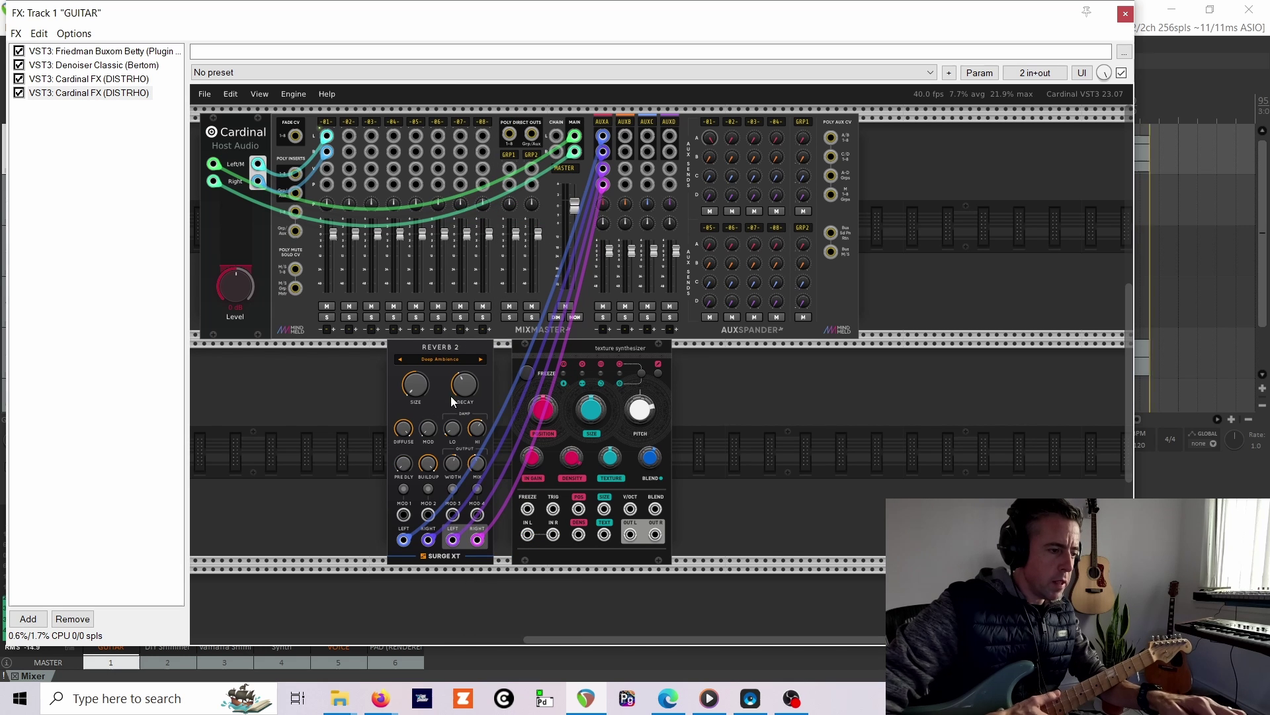
left_click_drag(463, 386, 460, 178)
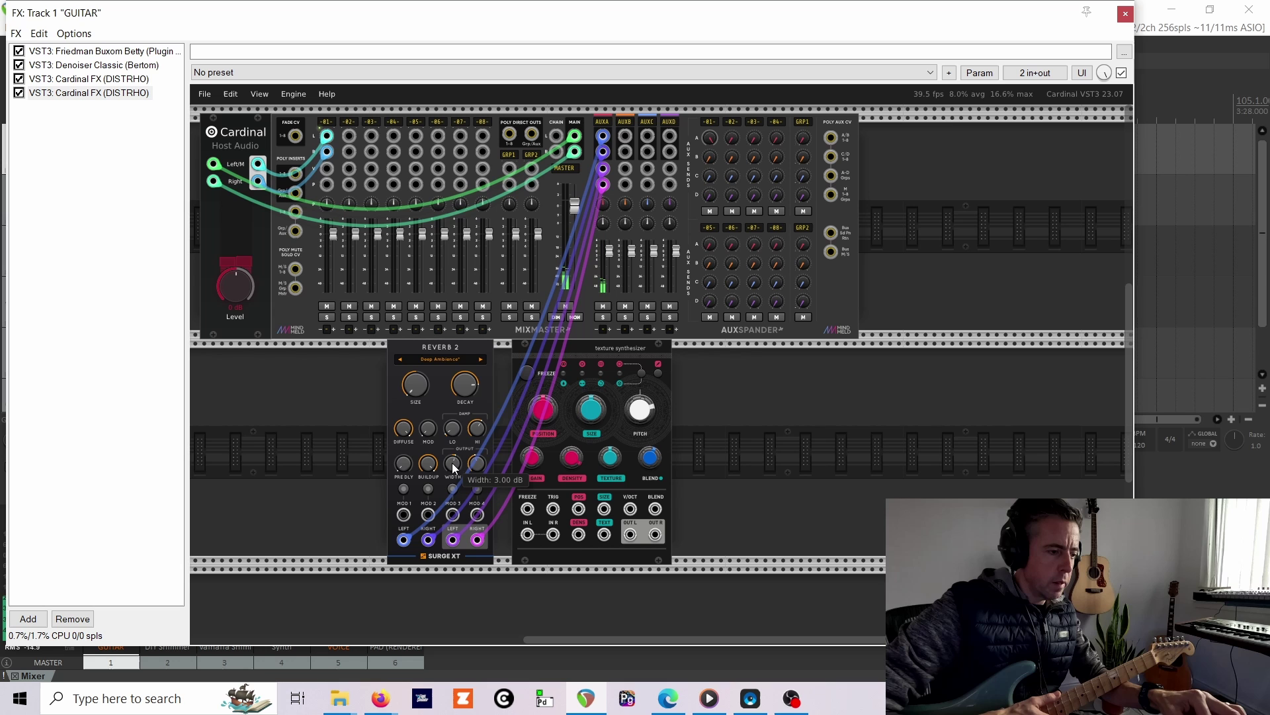
left_click_drag(451, 463, 454, 462)
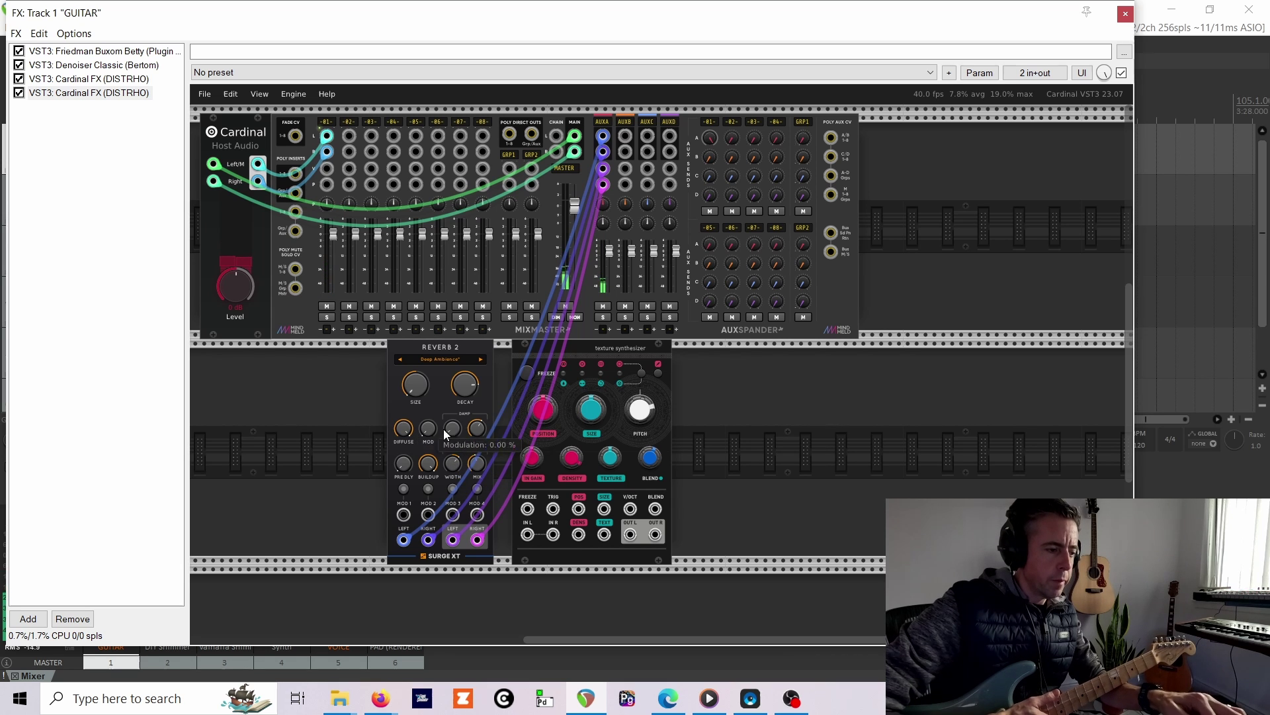
left_click_drag(422, 412, 423, 389)
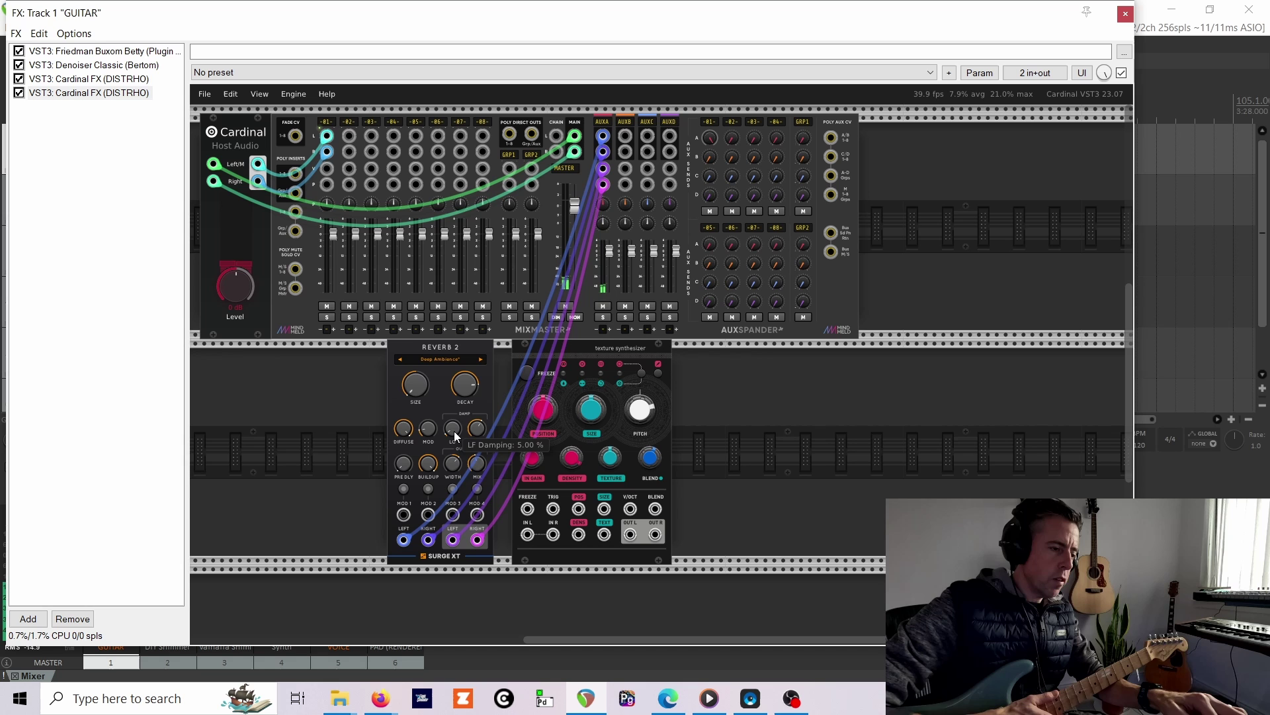
Search 'mi' and add the MSC Hack MIX 4 Channel module beside Reverb 2.
right_click(340, 376)
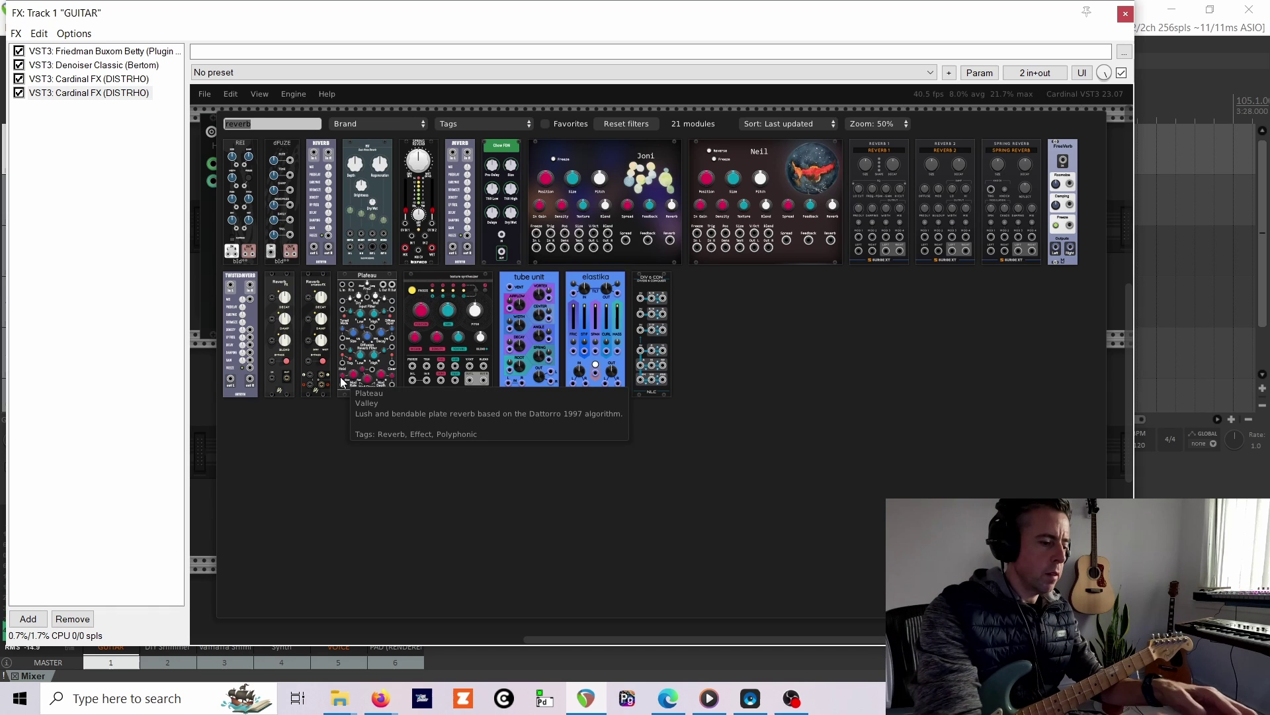
type("mi")
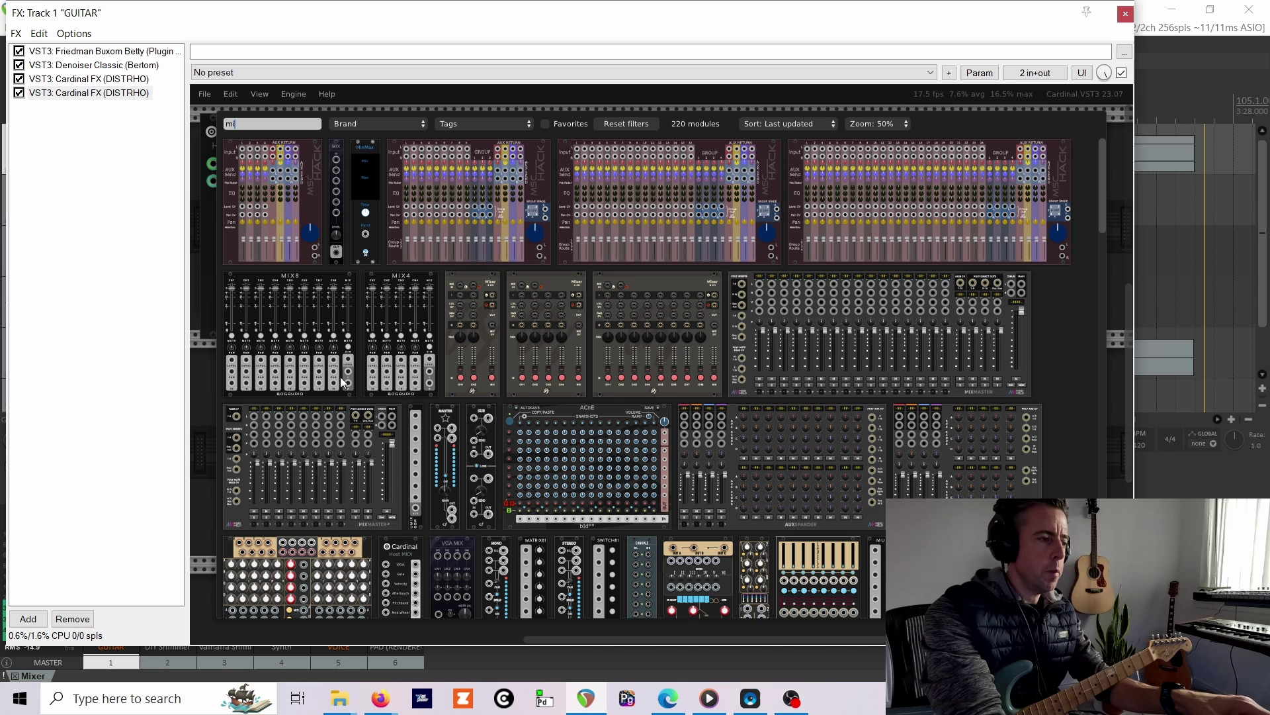
left_click(249, 175)
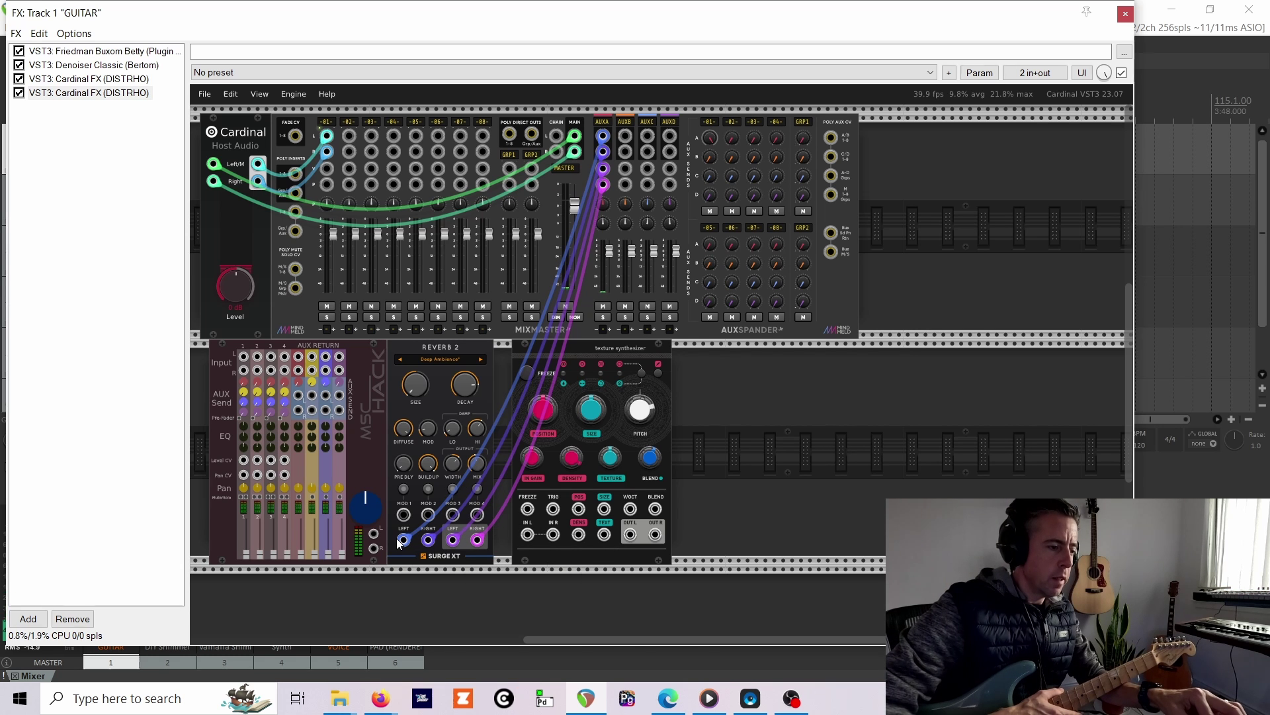
Plug the blue and purple aux send cables into the MIX 4 channel 1 inputs.
left_click_drag(399, 543, 242, 362)
left_click_drag(428, 540, 244, 372)
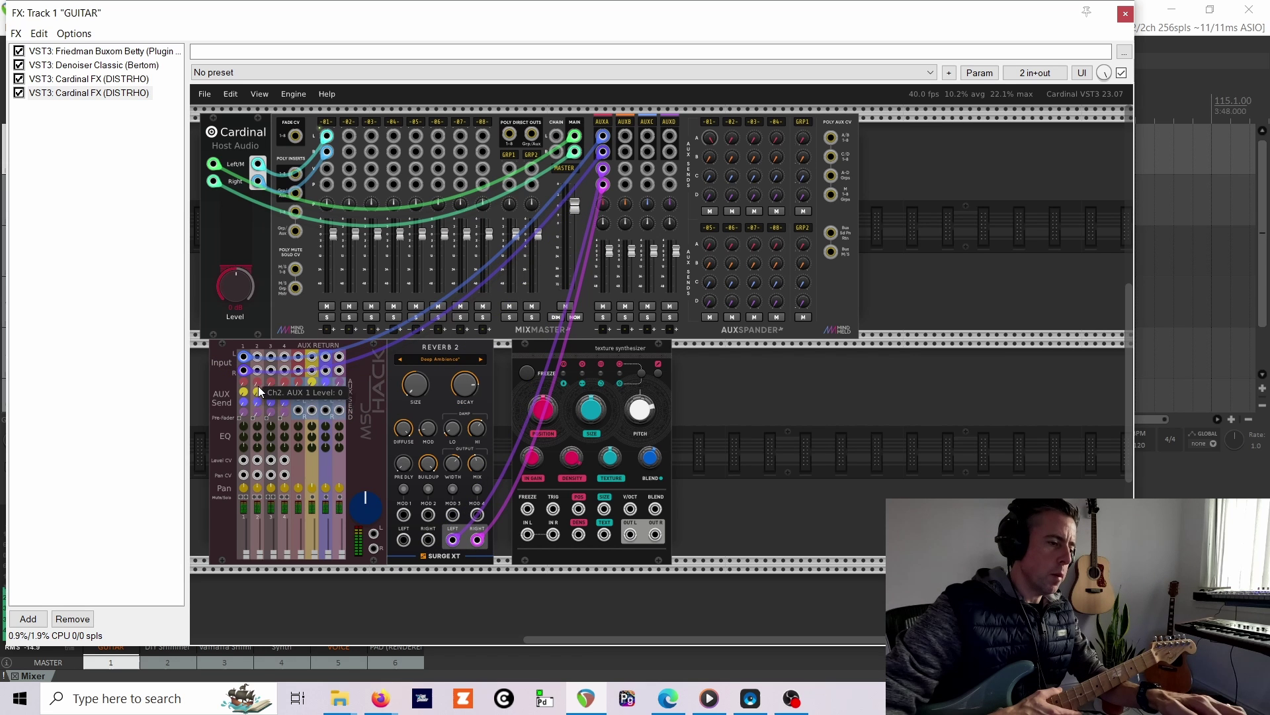
mouse_move(453, 539)
left_mouse_down()
mouse_move(379, 534)
mouse_move(453, 539)
left_mouse_up()
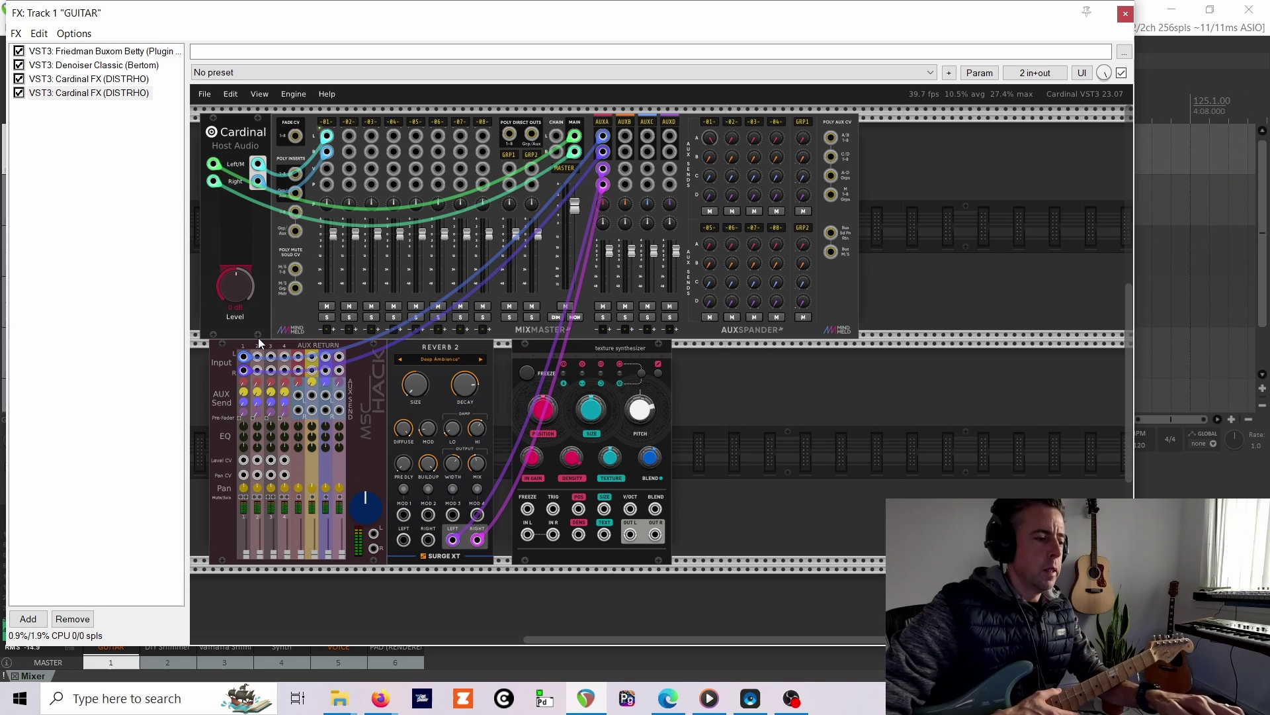
Raise the channel 1 fader and patch the mixer output into Reverb 2's left input.
mouse_move(244, 559)
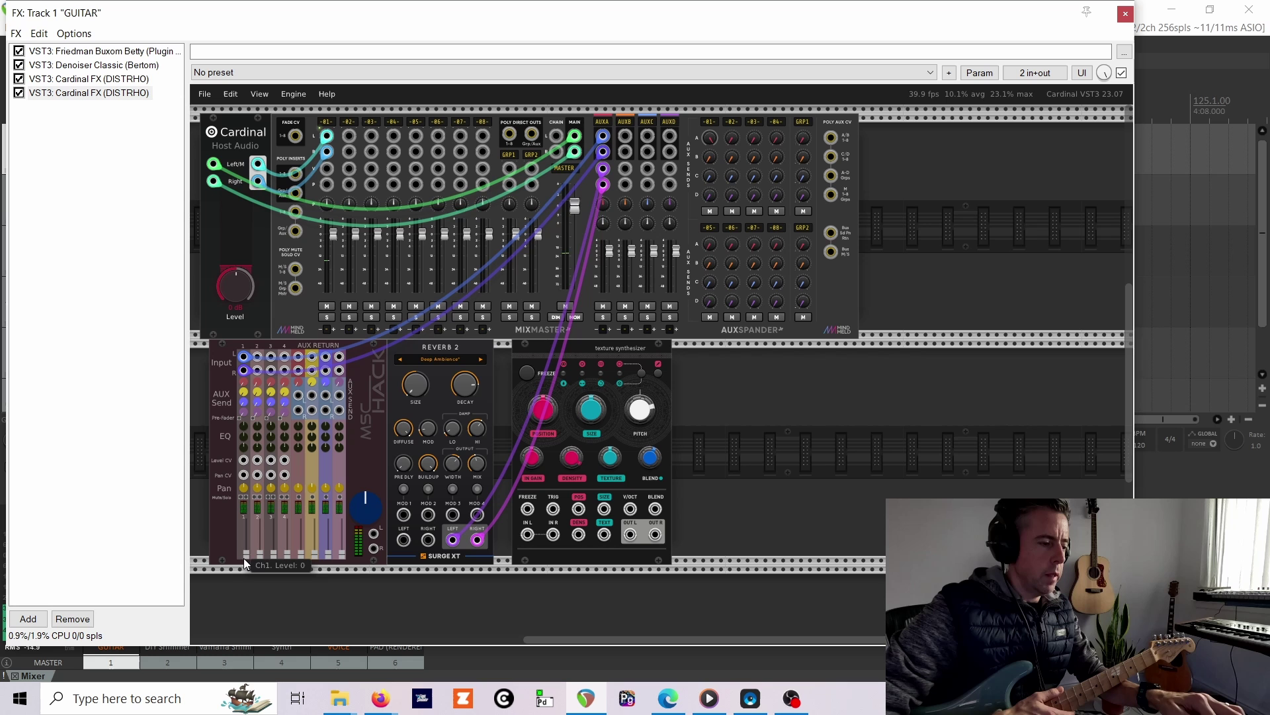
left_click_drag(248, 559, 231, 258)
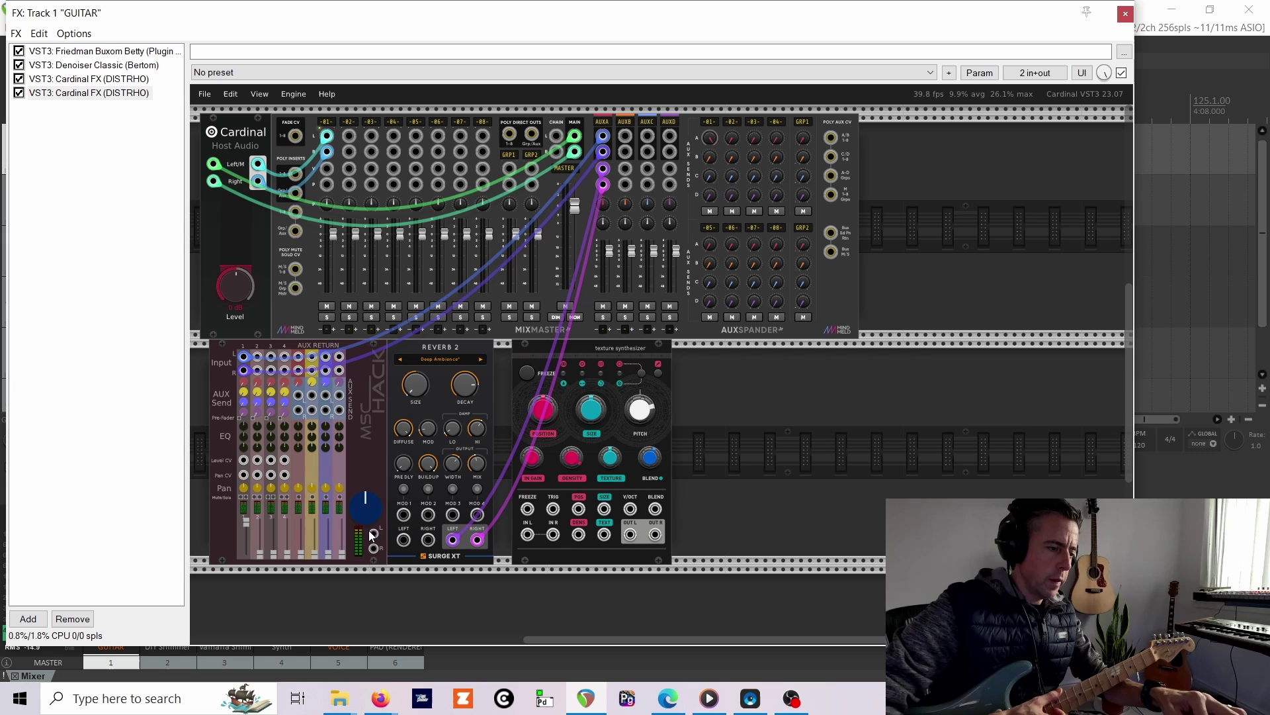
left_click_drag(374, 534, 429, 541)
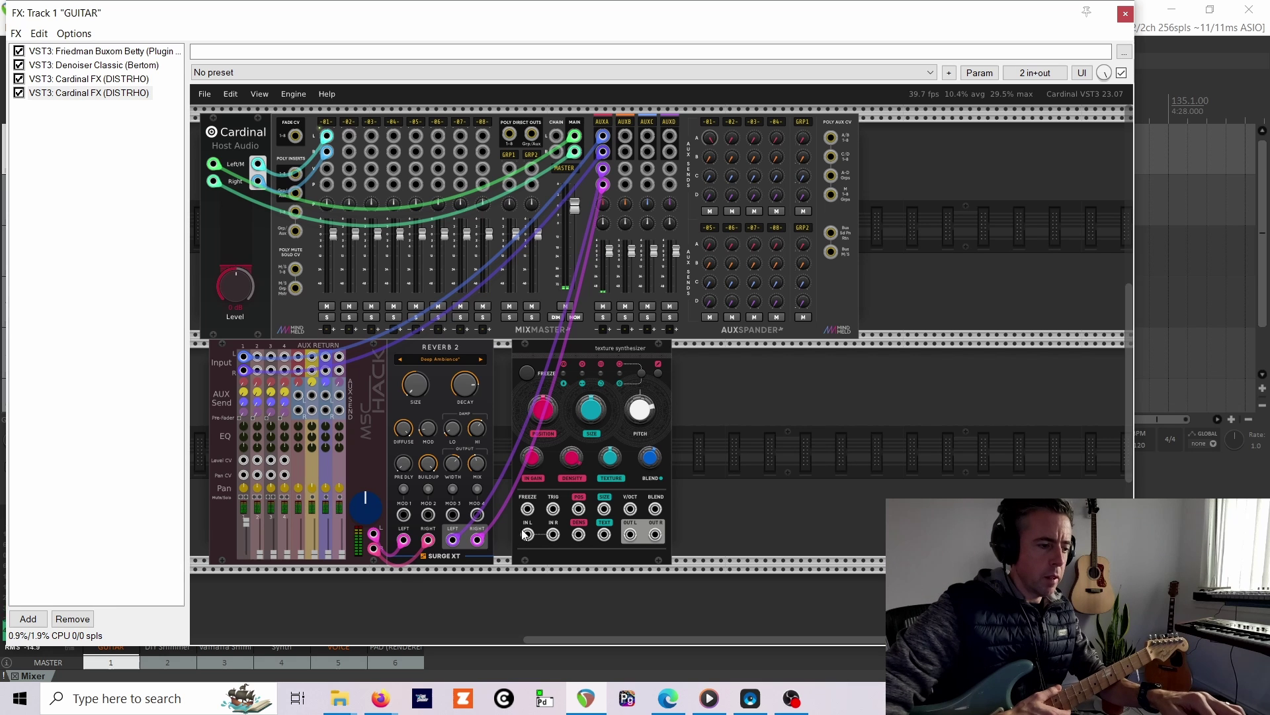
Route Reverb 2's outputs through the texture synthesizer into mixer channel 2, raise it, and select the lower modules.
left_click_drag(527, 535, 459, 548)
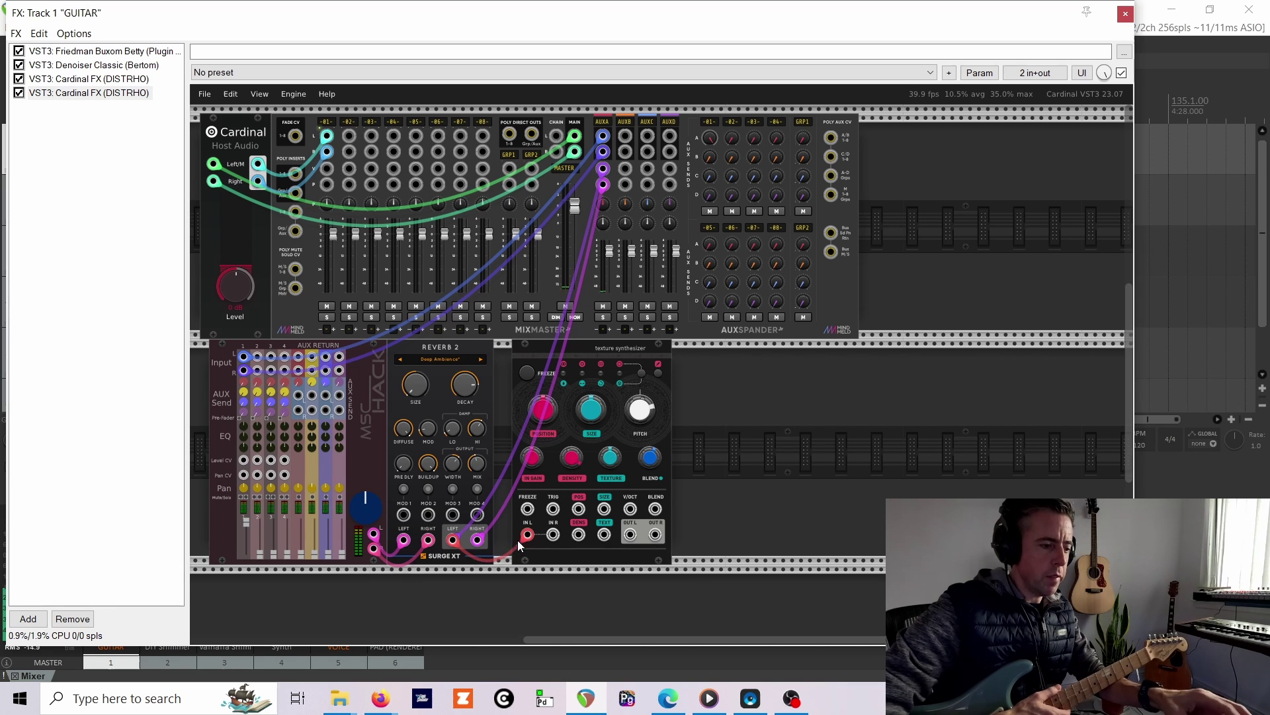
left_click_drag(554, 534, 479, 544)
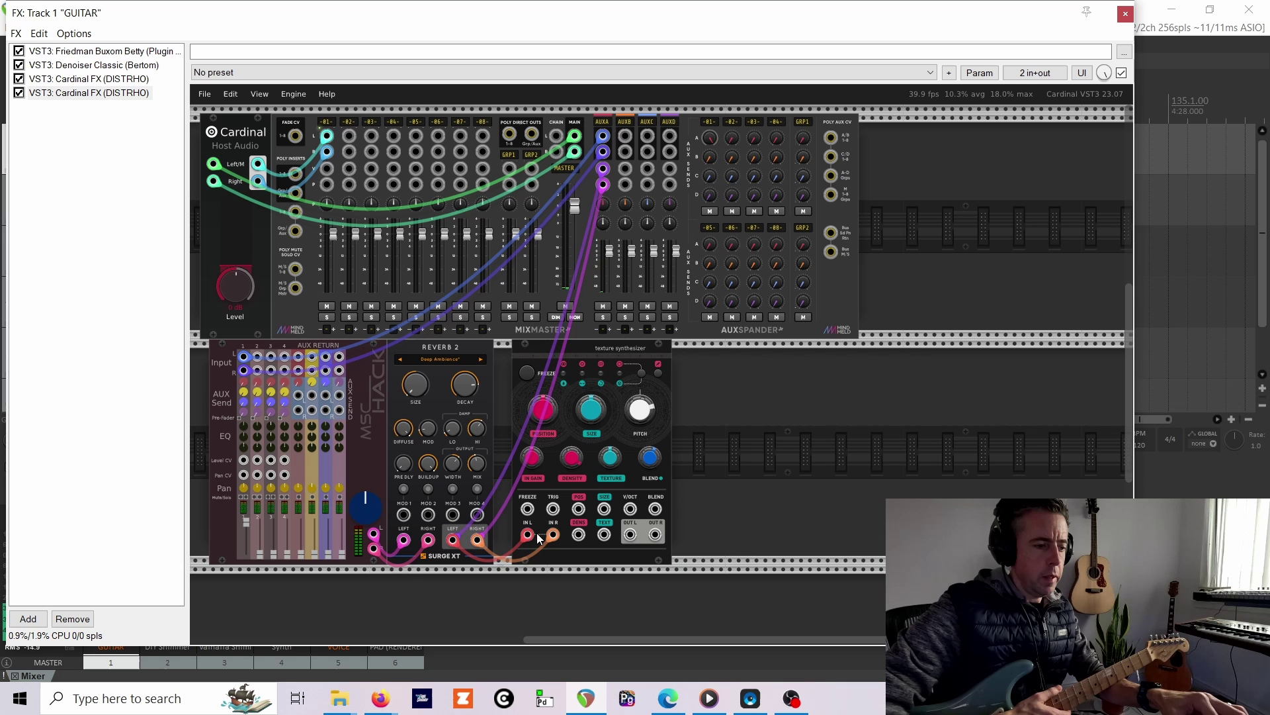
left_click_drag(632, 535, 262, 359)
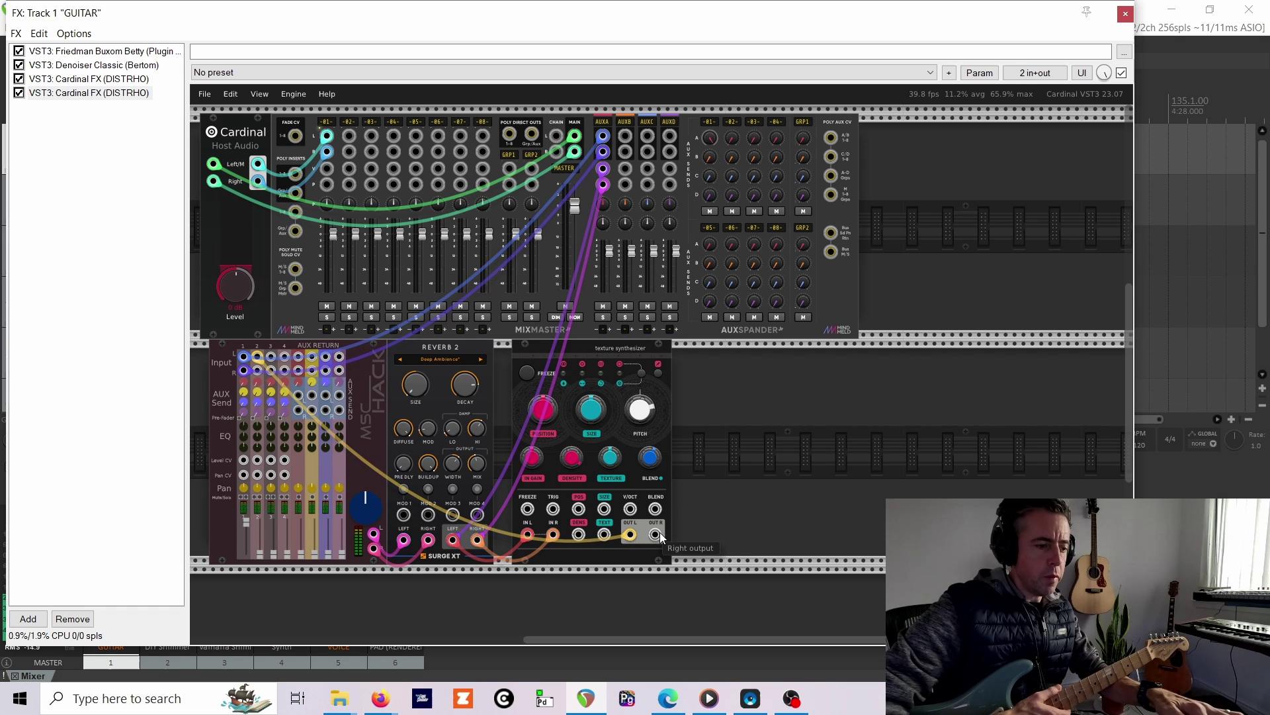
left_click_drag(655, 535, 377, 371)
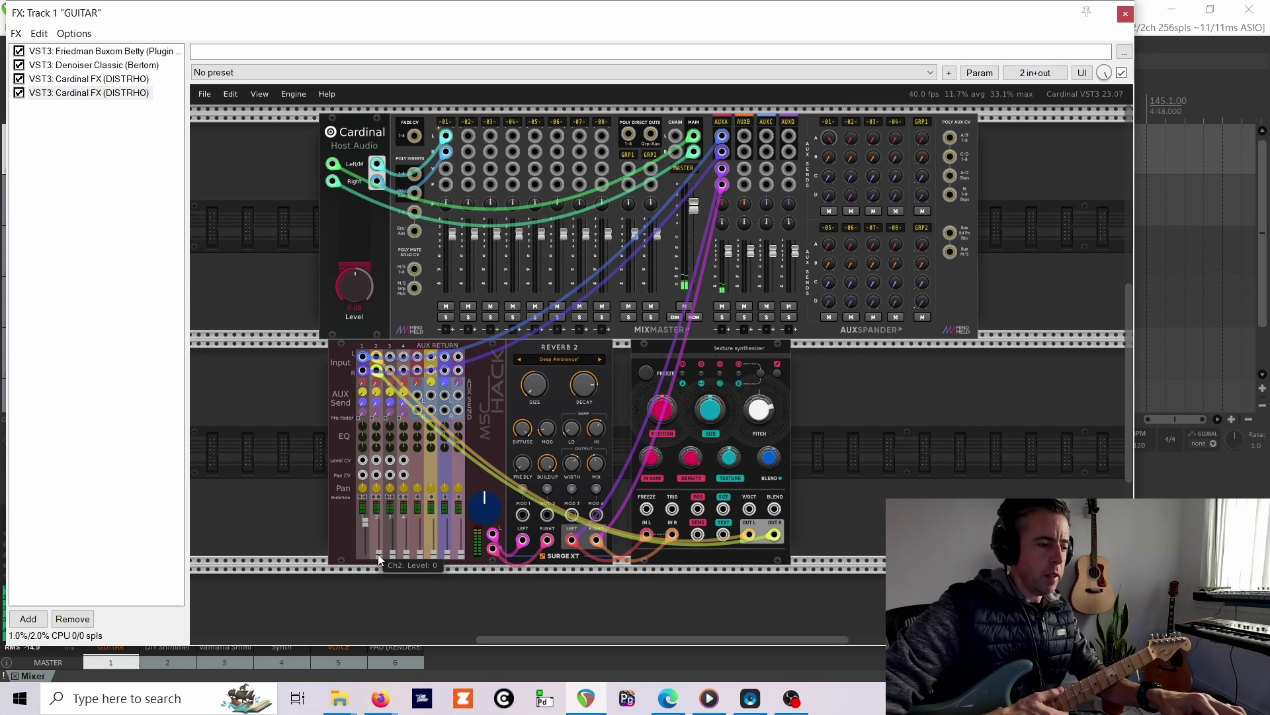
left_click_drag(379, 553, 349, 185)
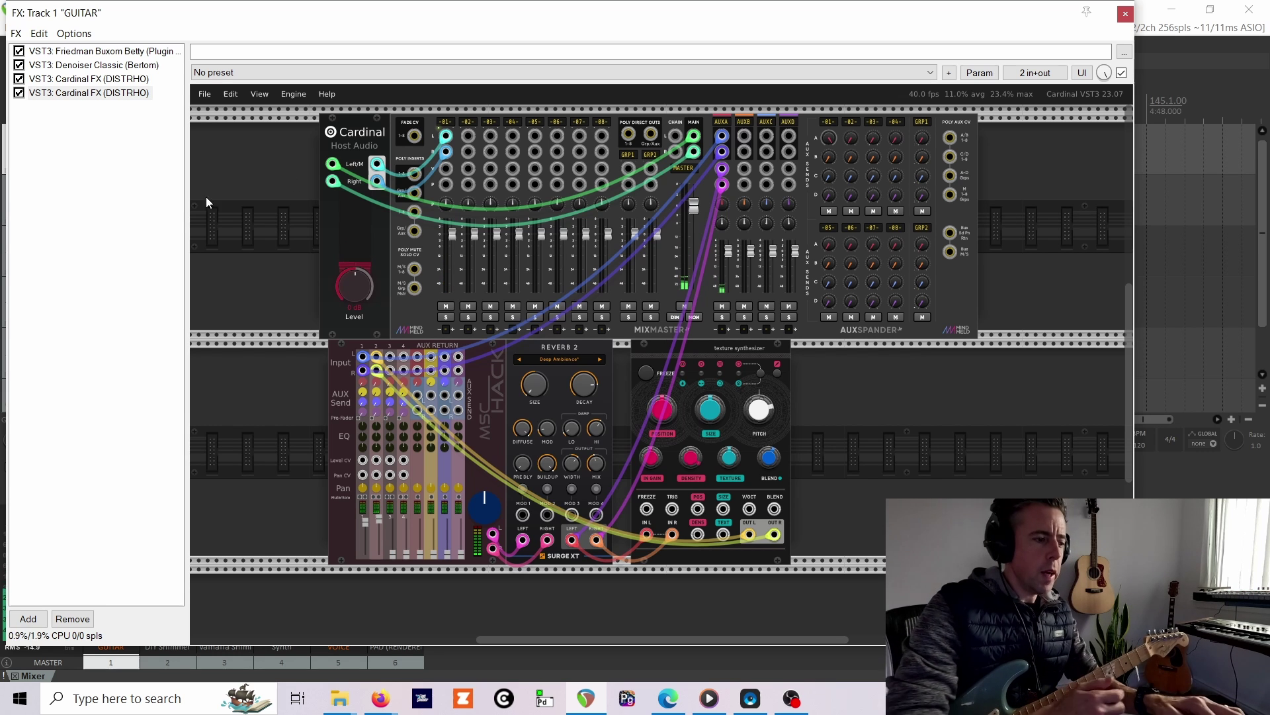
left_click_drag(282, 390, 693, 412)
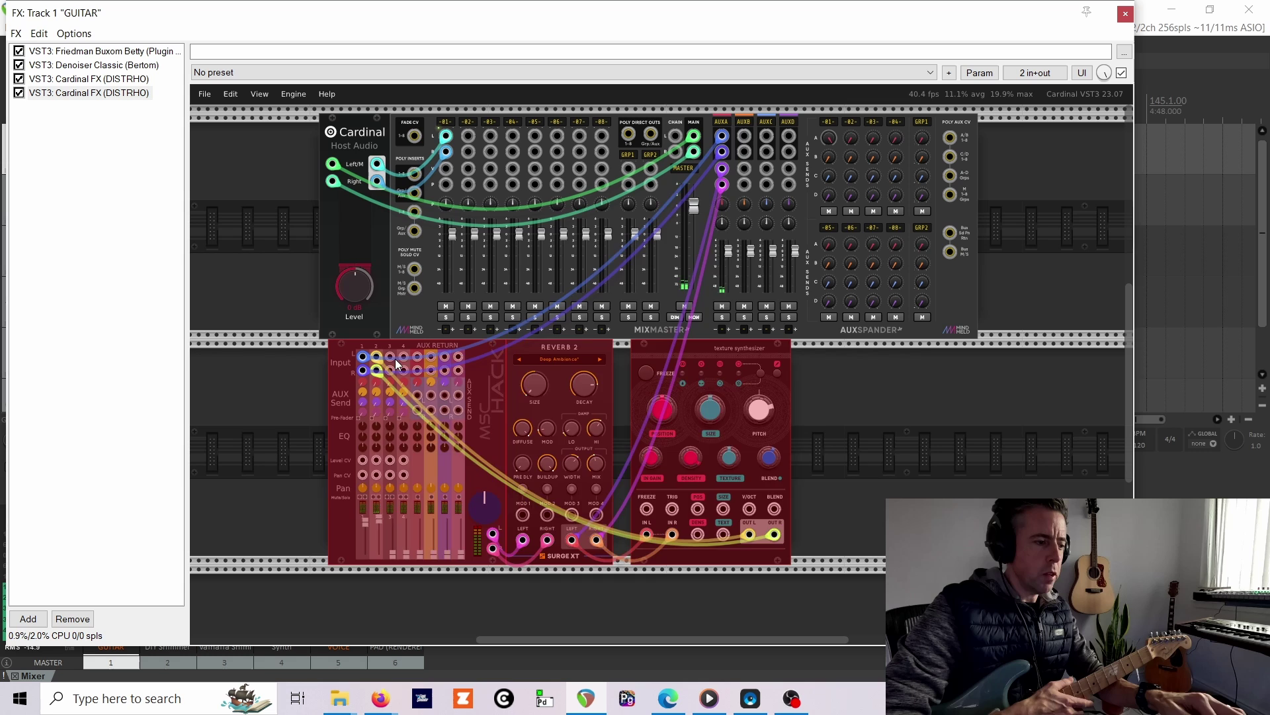
Insert a Bogaudio Pressor between the texture synthesizer's right output and mixer channel 2.
left_click_drag(395, 359, 533, 360)
right_click(332, 390)
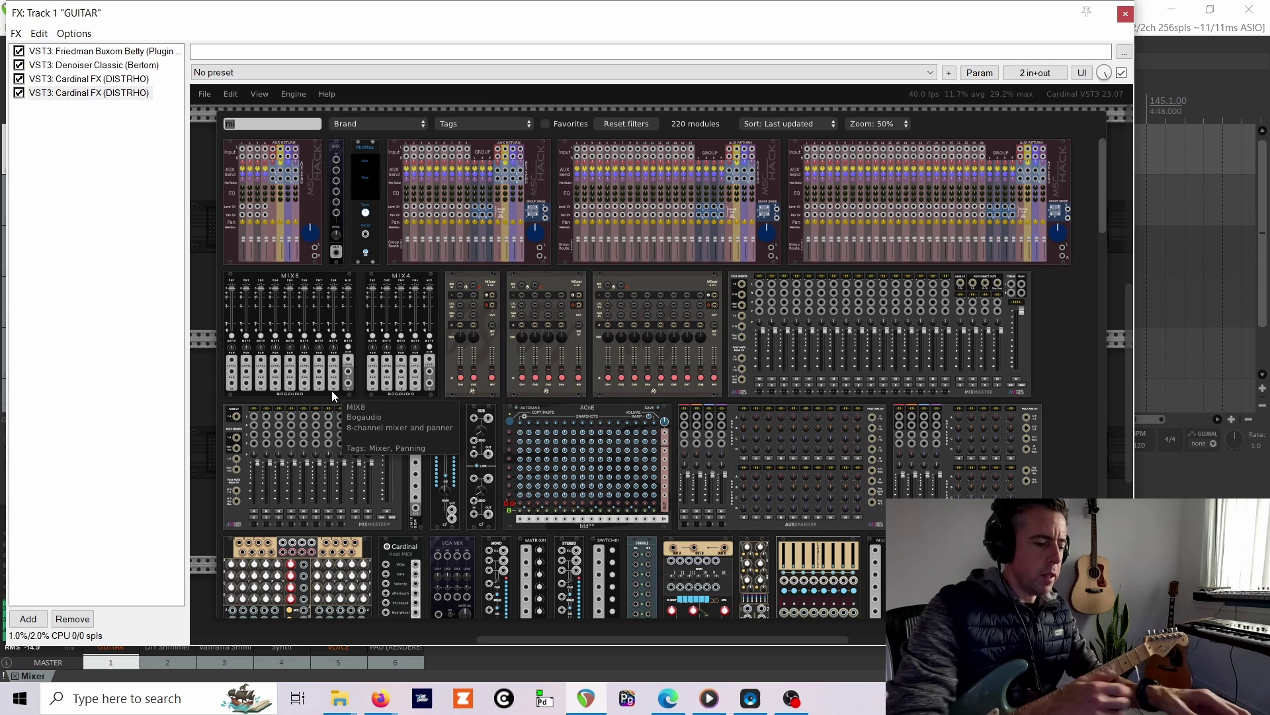
type("compress")
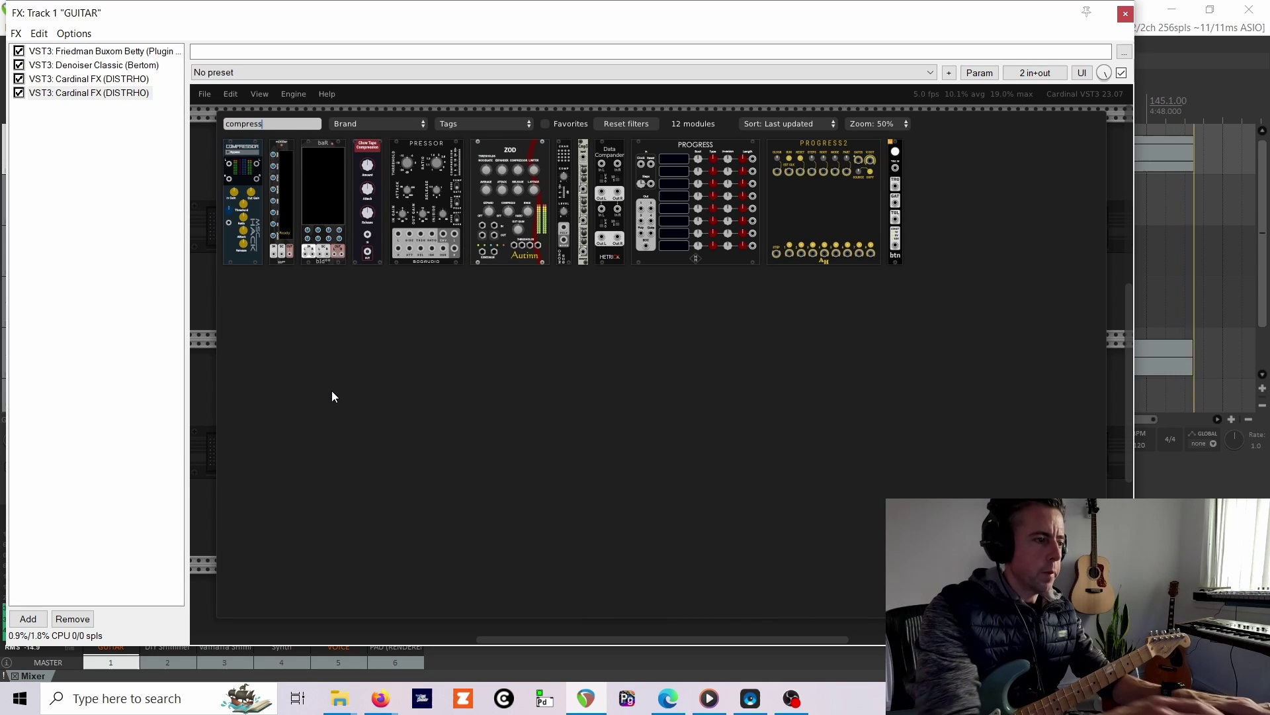
left_click(415, 198)
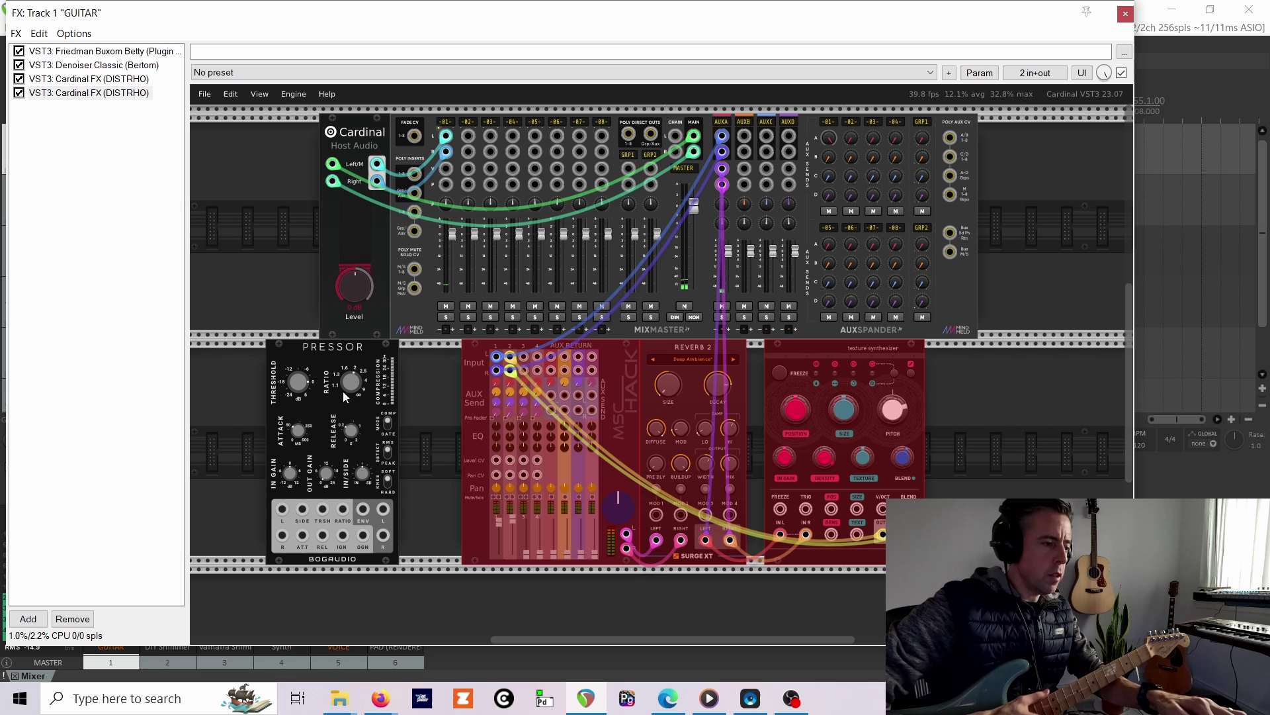
left_click_drag(334, 371, 377, 362)
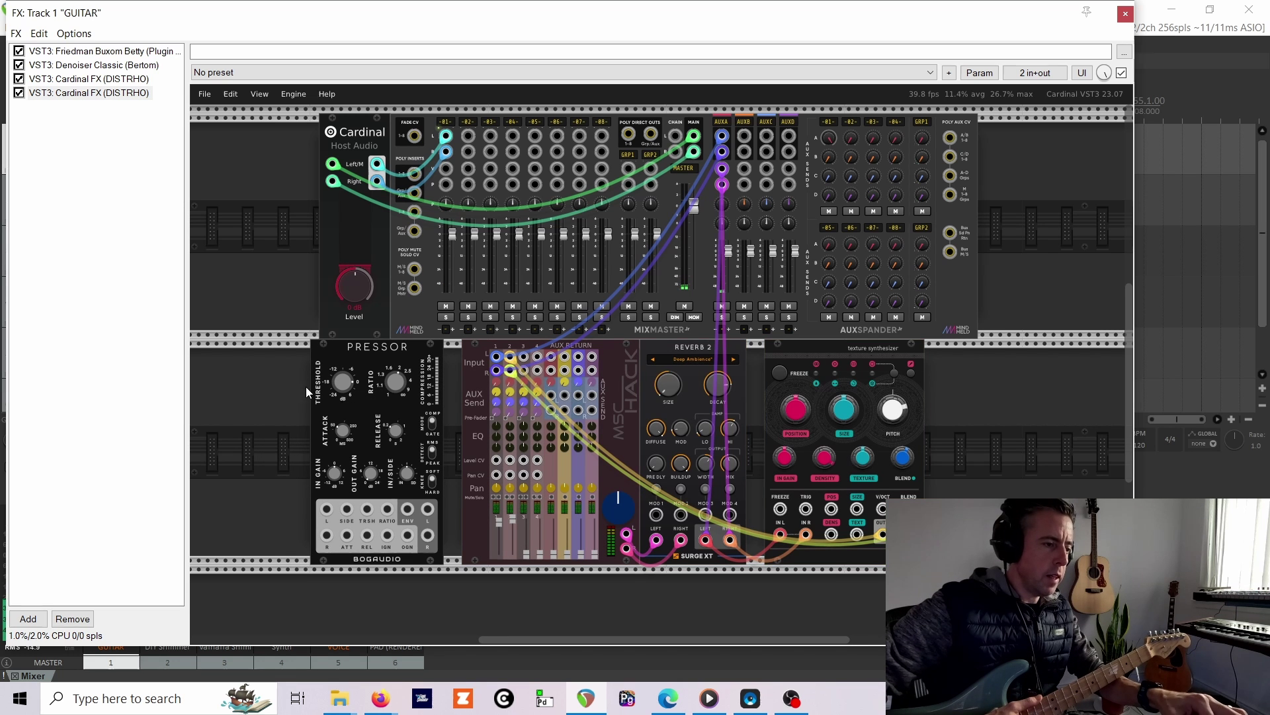
left_click_drag(509, 361, 326, 509)
left_click_drag(509, 374, 325, 538)
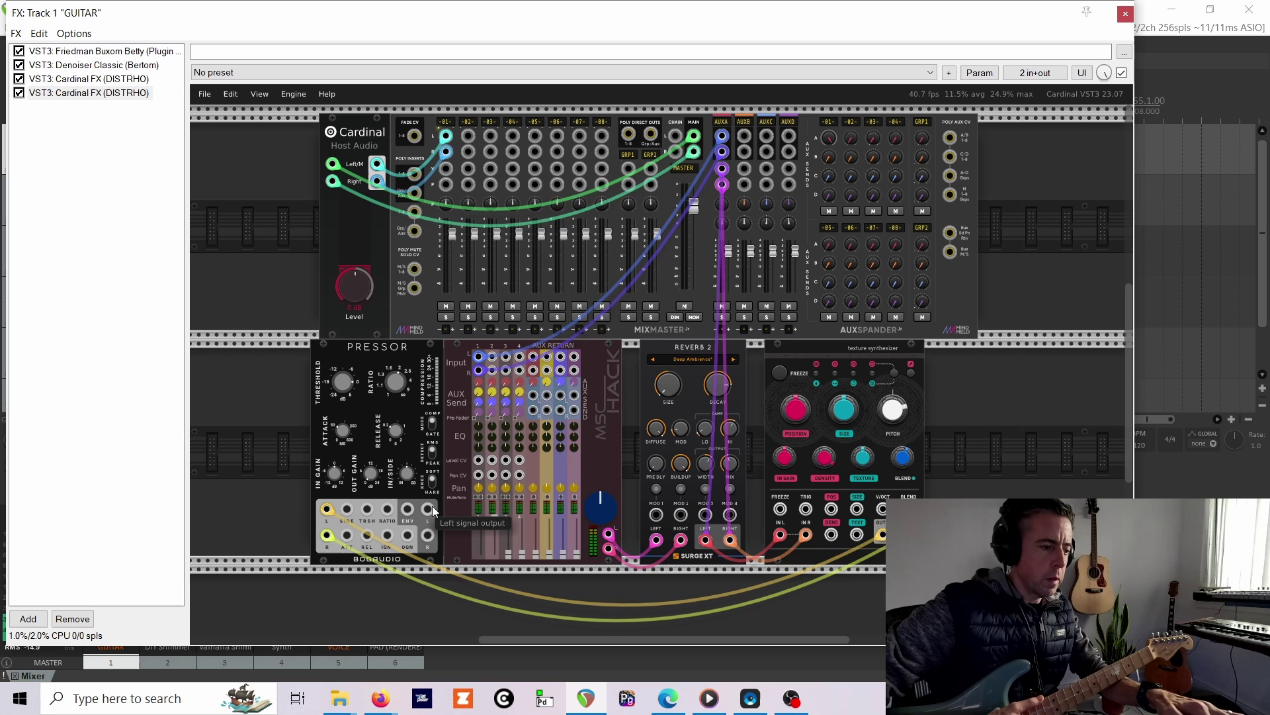
left_click_drag(428, 509, 431, 537)
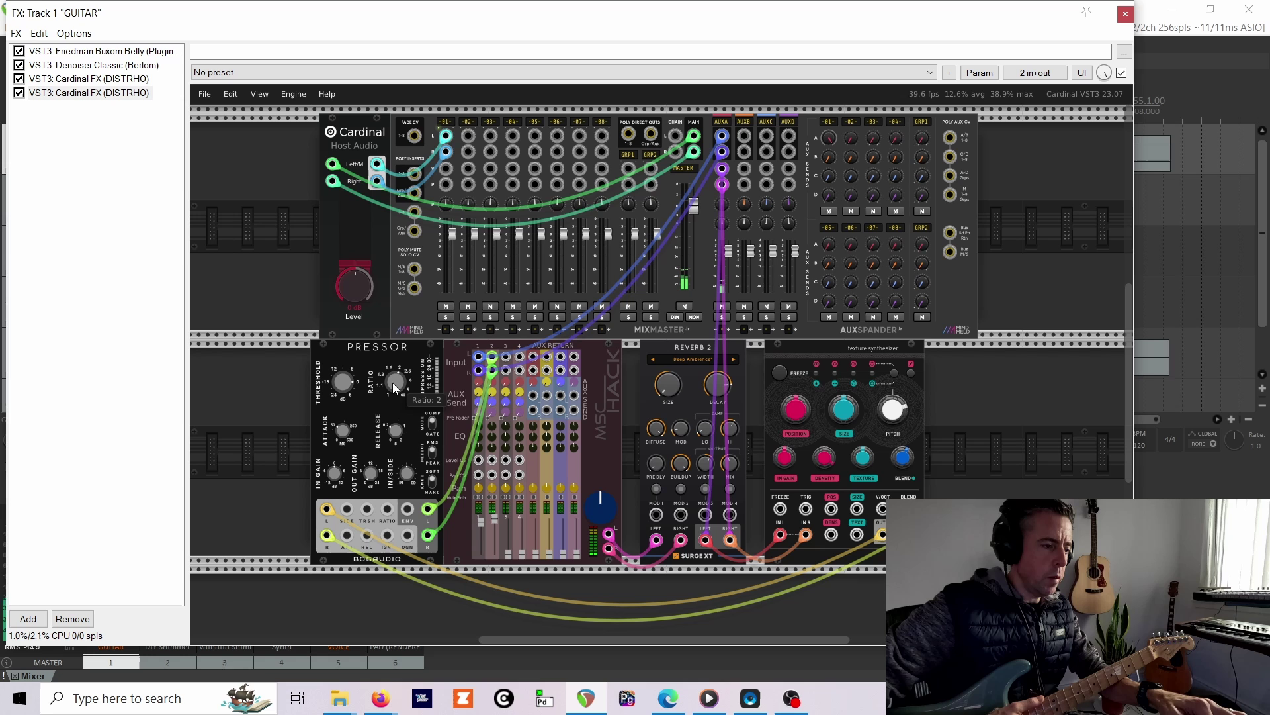
Set the Pressor threshold to about -14.7 dB and output gain to about 7.9 dB.
mouse_move(339, 389)
left_click_drag(339, 389, 393, 560)
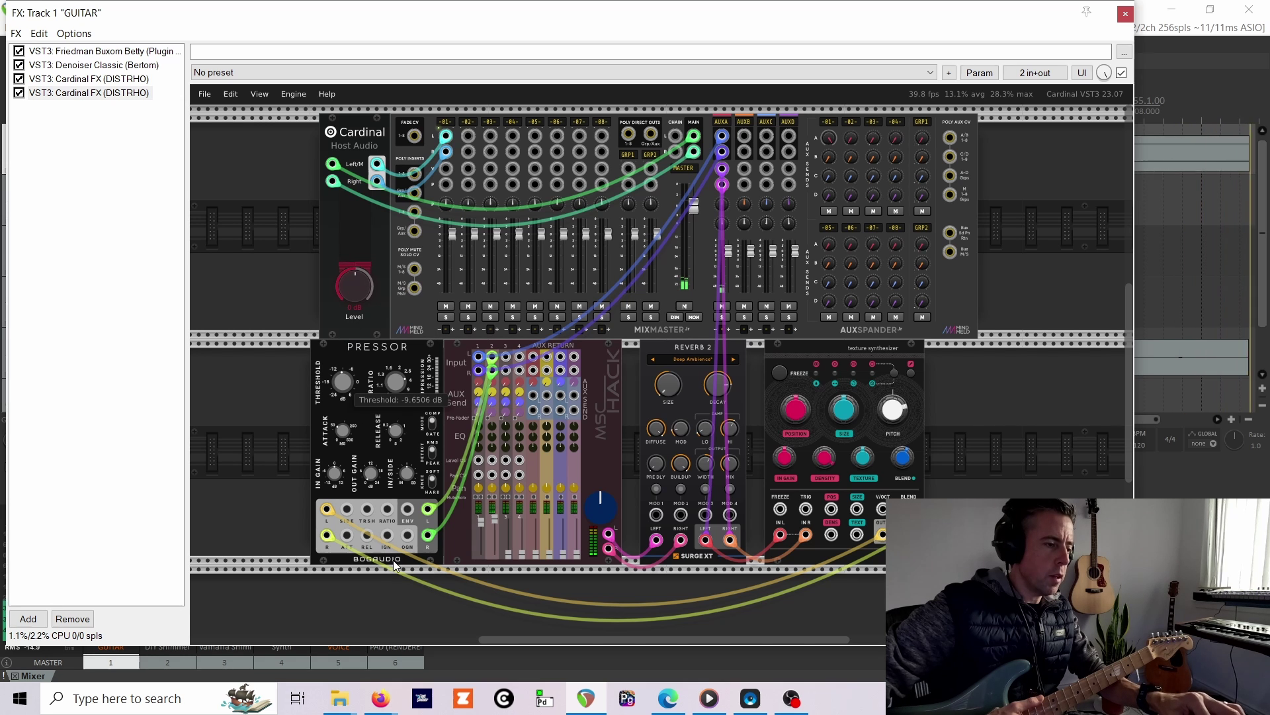
left_click_drag(442, 653, 442, 653)
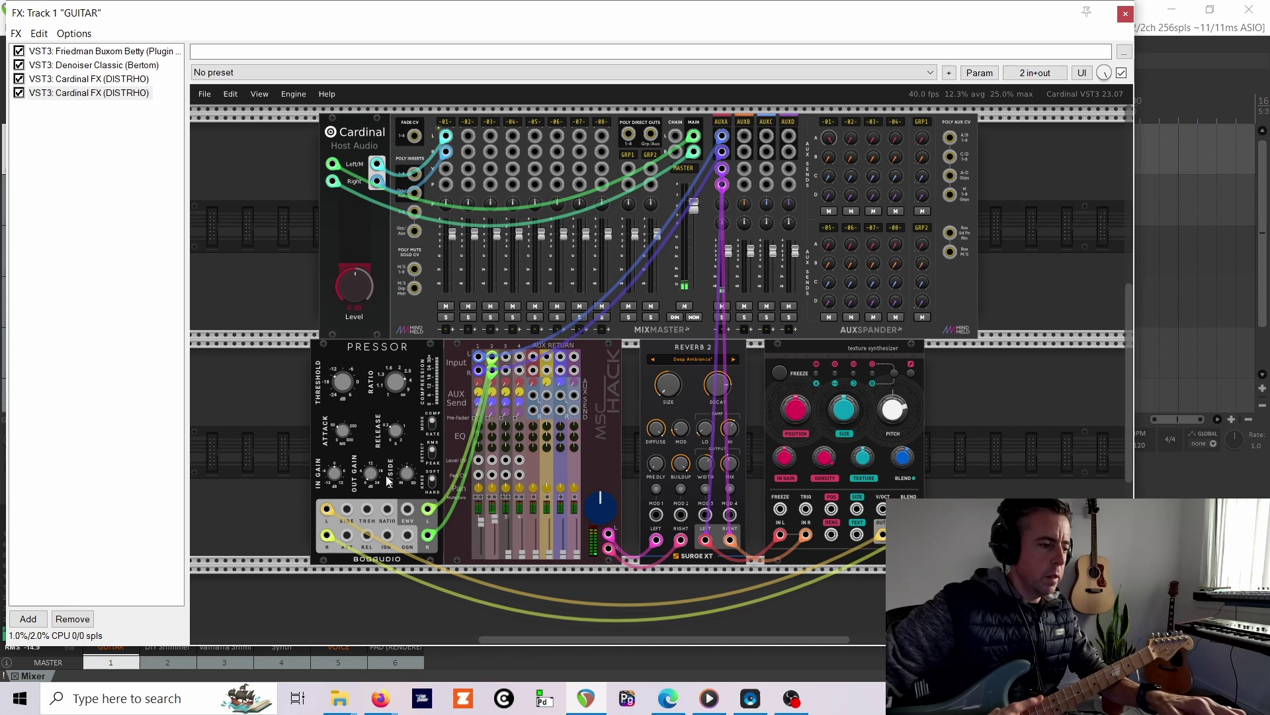
left_click_drag(368, 474, 324, 299)
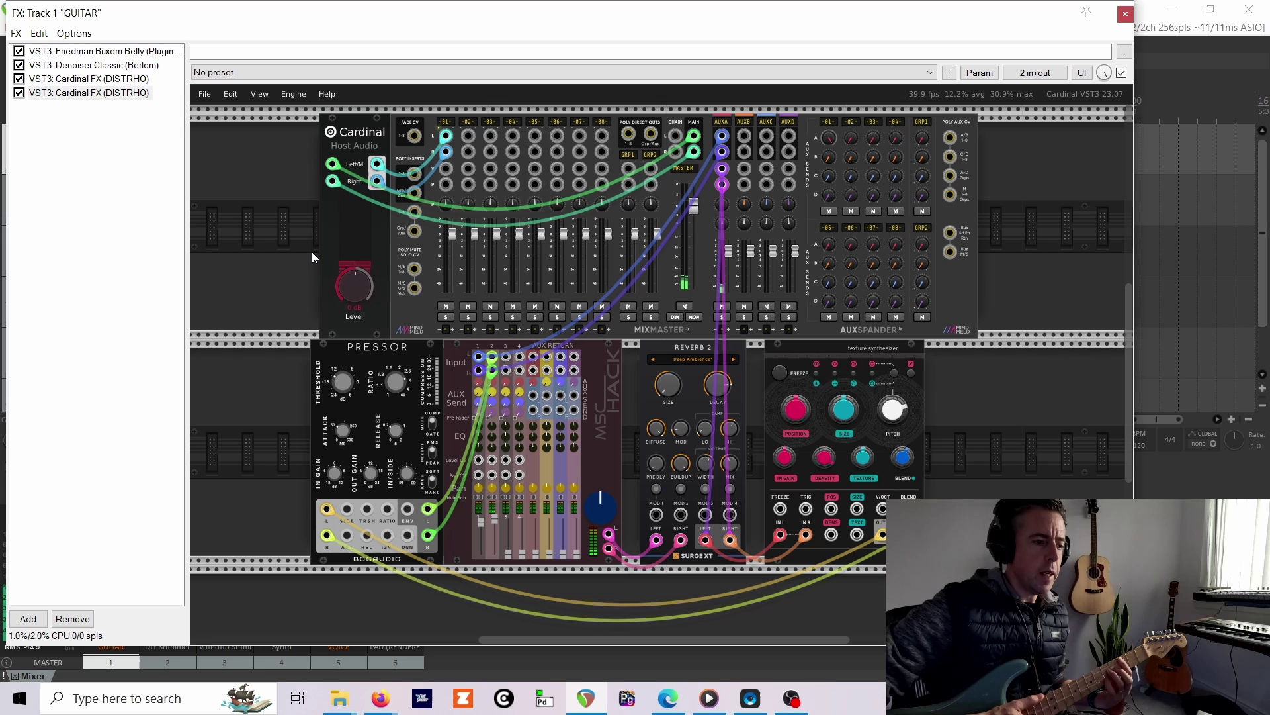
Turn Reverb 2's Size up to 21.37 % and raise channel 2's high EQ on the aux mixer.
mouse_move(669, 390)
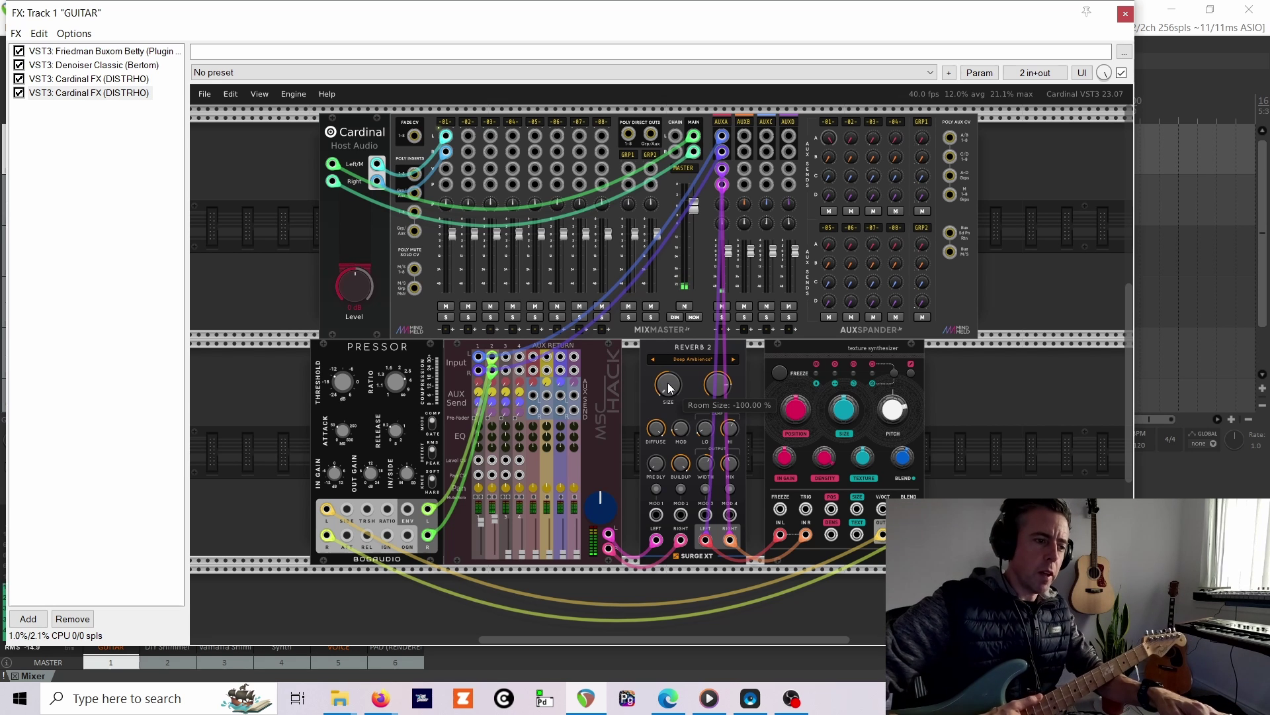
left_click_drag(669, 390, 655, 71)
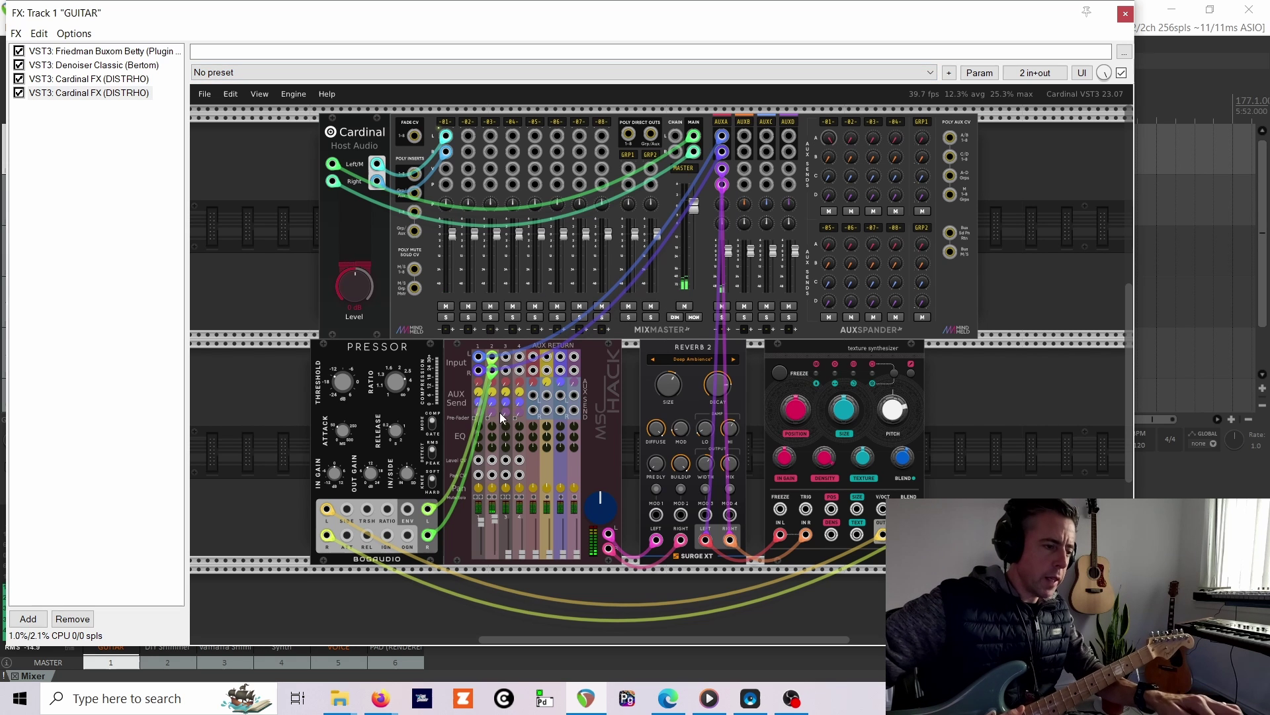
left_click_drag(492, 427, 497, 513)
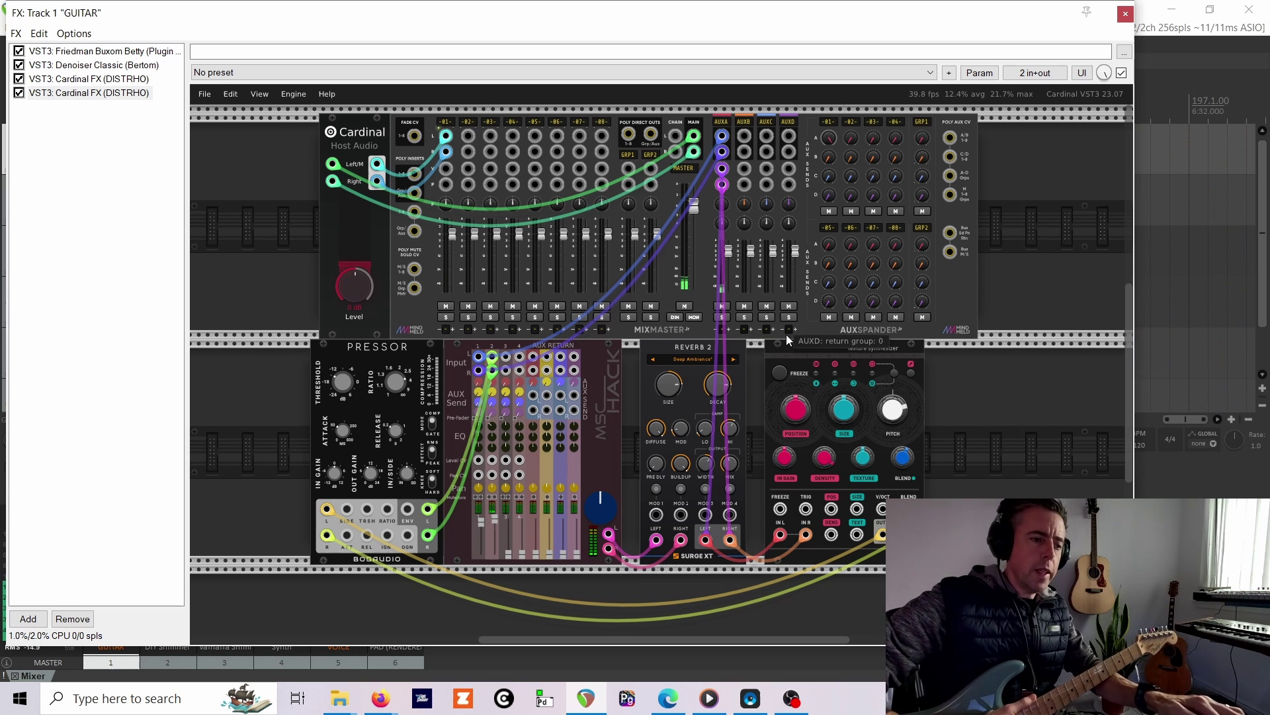
Shift the texture synthesizer right, move the module group left, and nudge Reverb 2 left.
left_click_drag(780, 342, 804, 340)
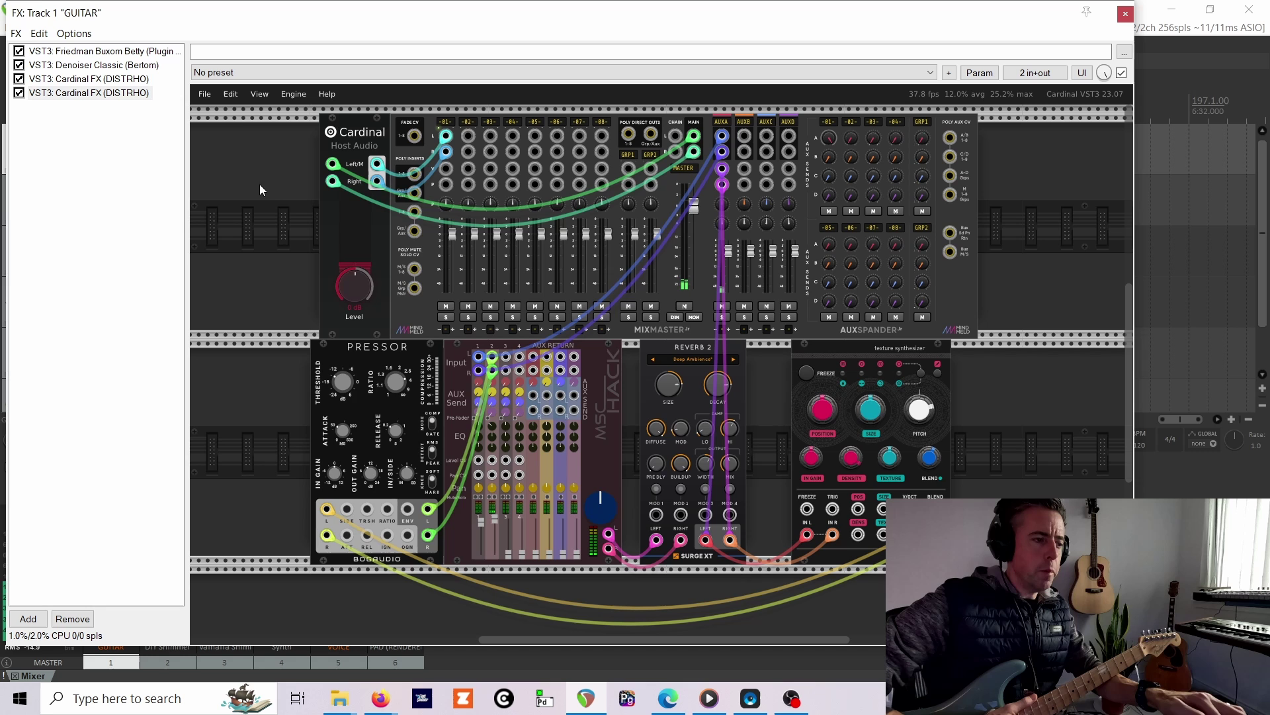
left_click_drag(252, 171, 820, 248)
left_click_drag(805, 184, 708, 191)
left_click(1011, 237)
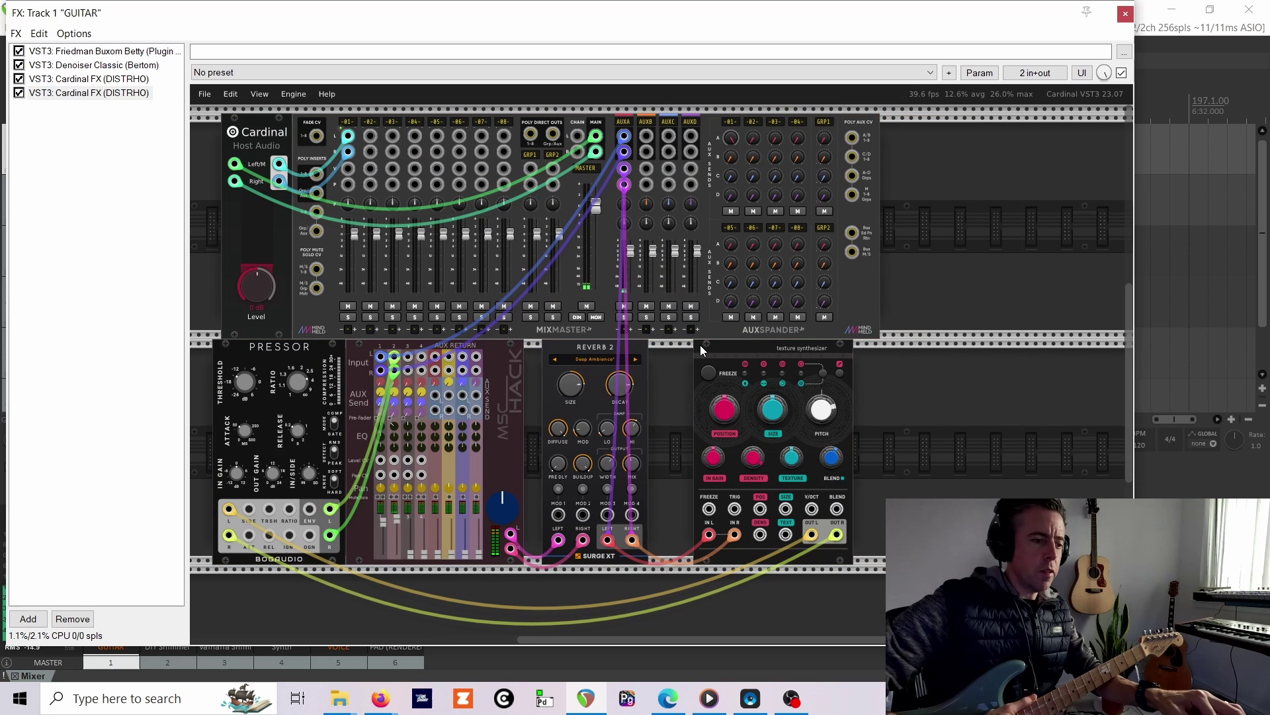
left_click_drag(620, 347, 594, 348)
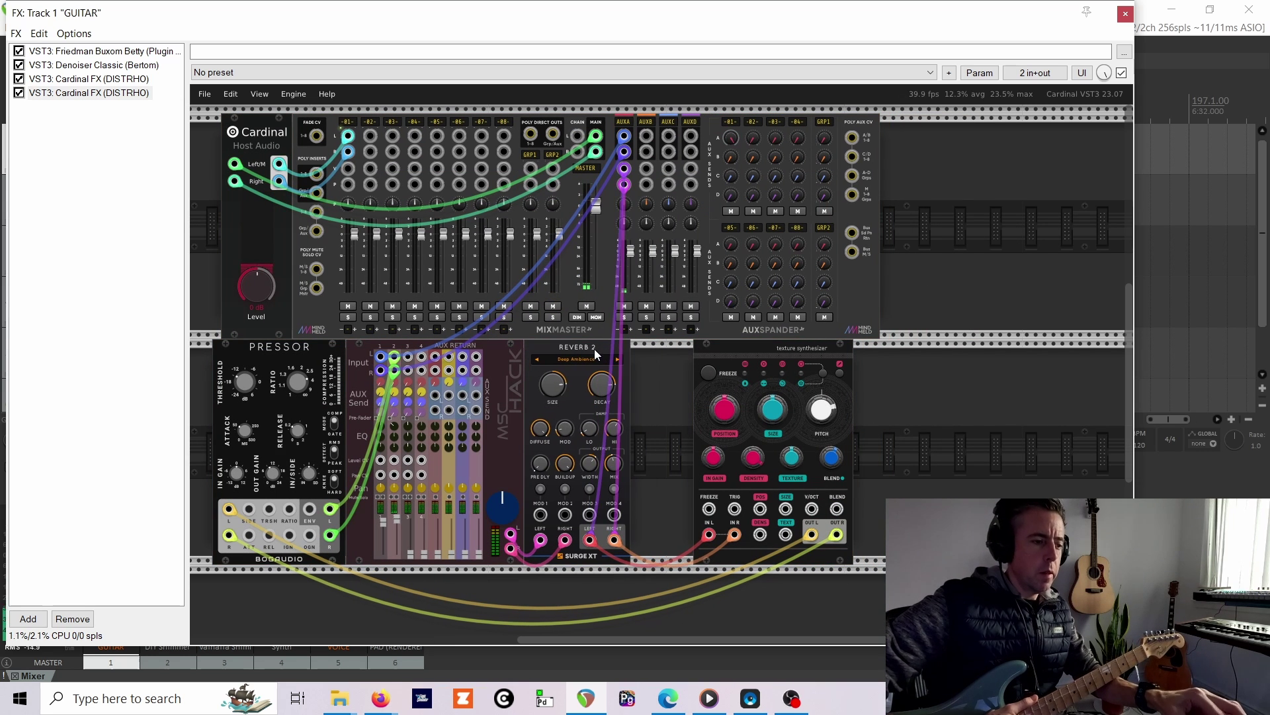
Add a Valley Plateau reverb module by searching 'plat' in the module browser.
right_click(653, 376)
type("plat")
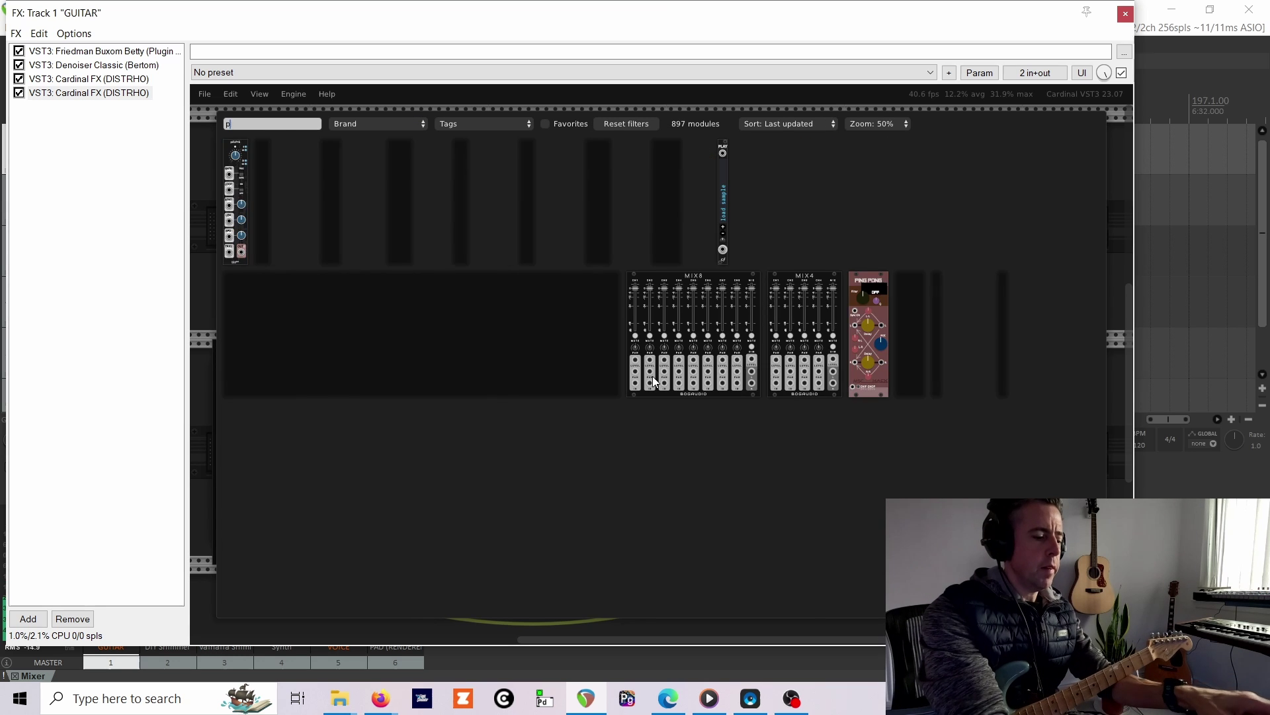
left_click(293, 218)
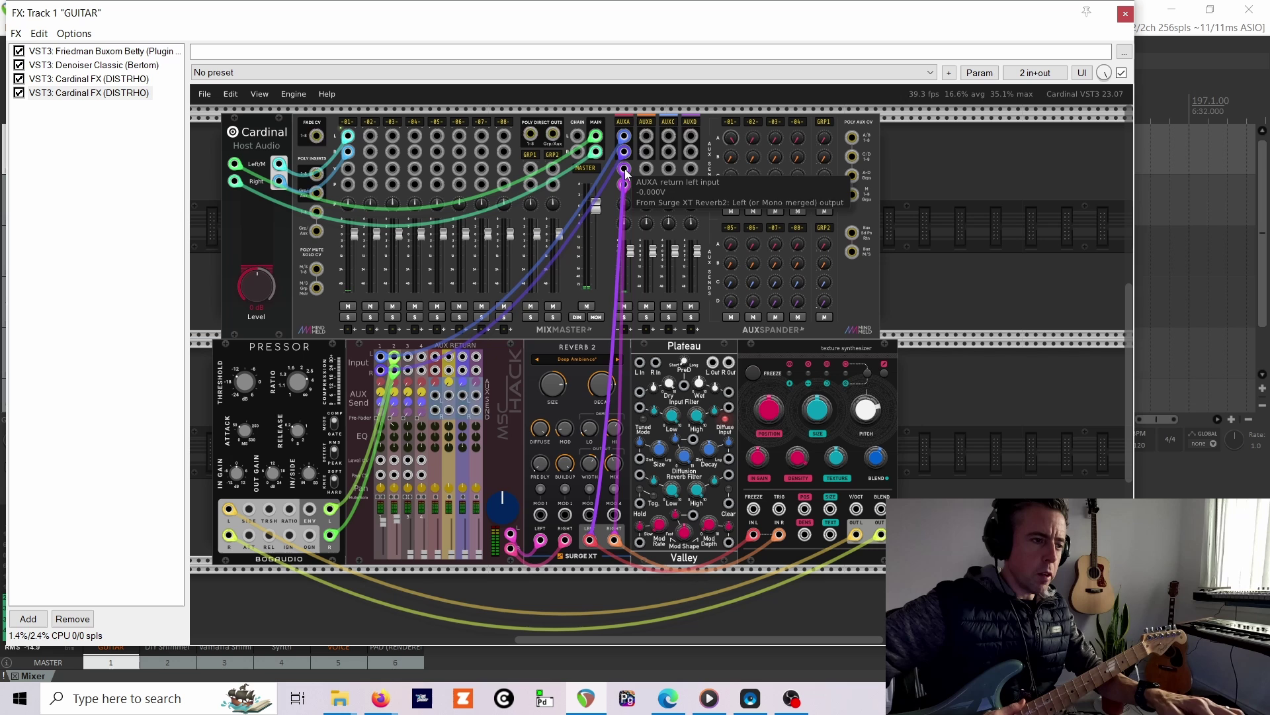
Move Reverb 2's left-output cable from the AUX A return to Plateau's left input.
left_click_drag(625, 172, 728, 364)
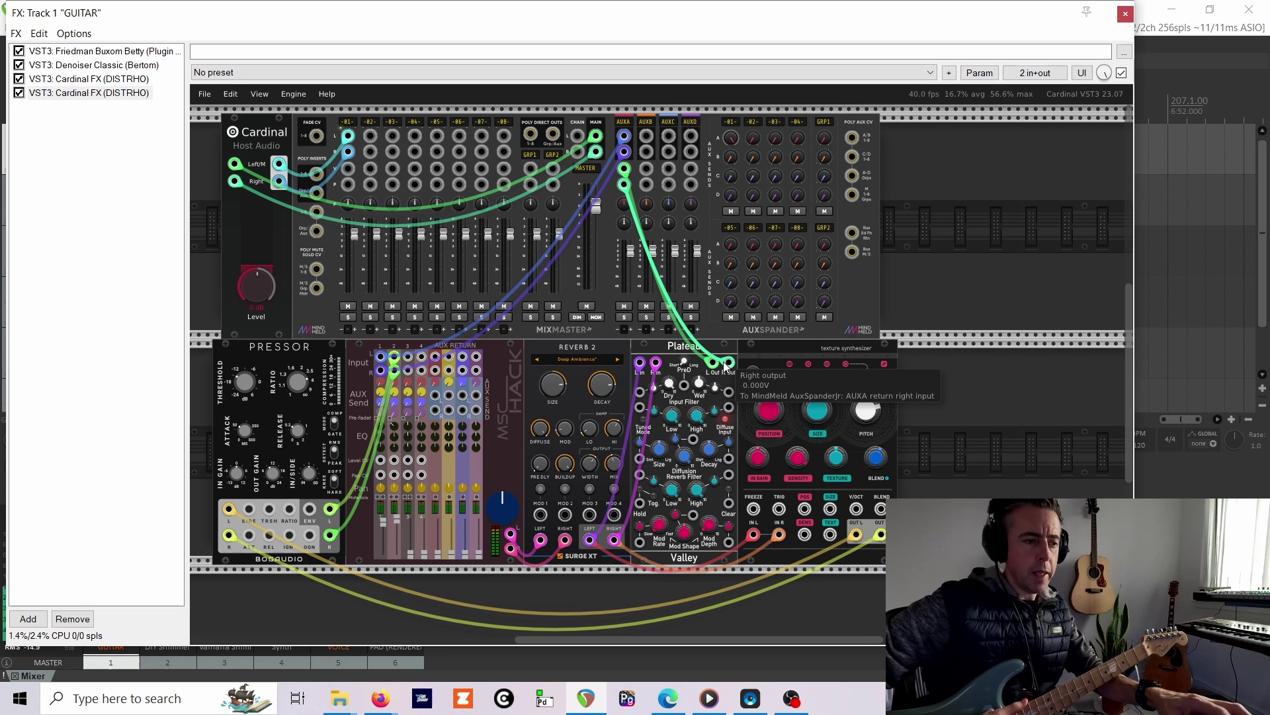